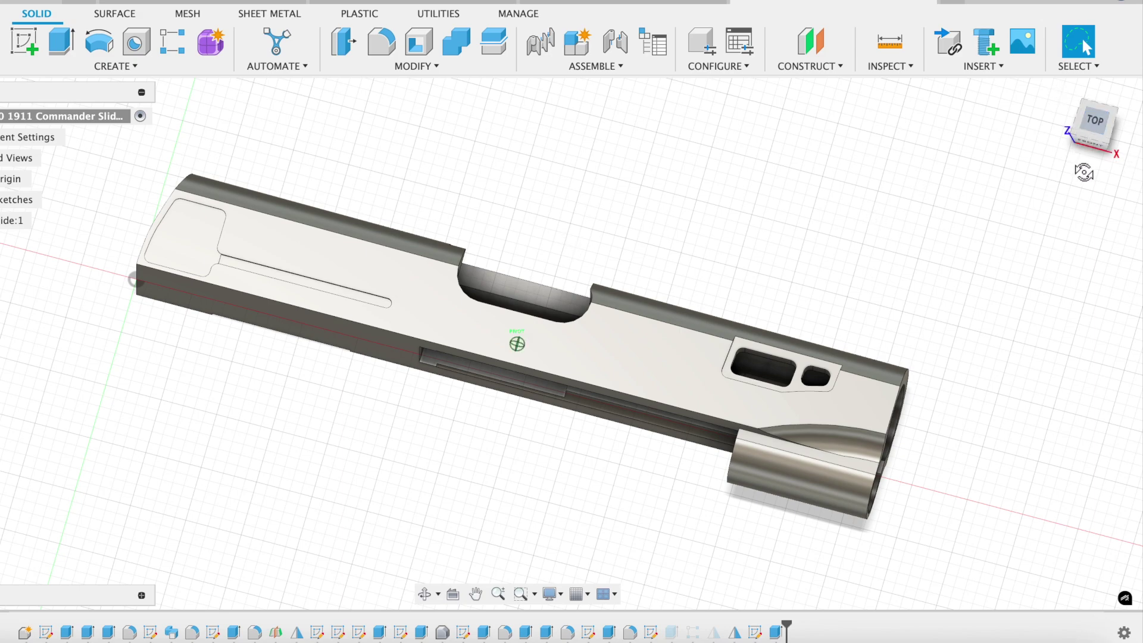
Orbit the slide to inspect its upper edge and ejection port, then expand the Slide:1 component.
middle_click_drag(1081, 168, 1086, 174, "shift")
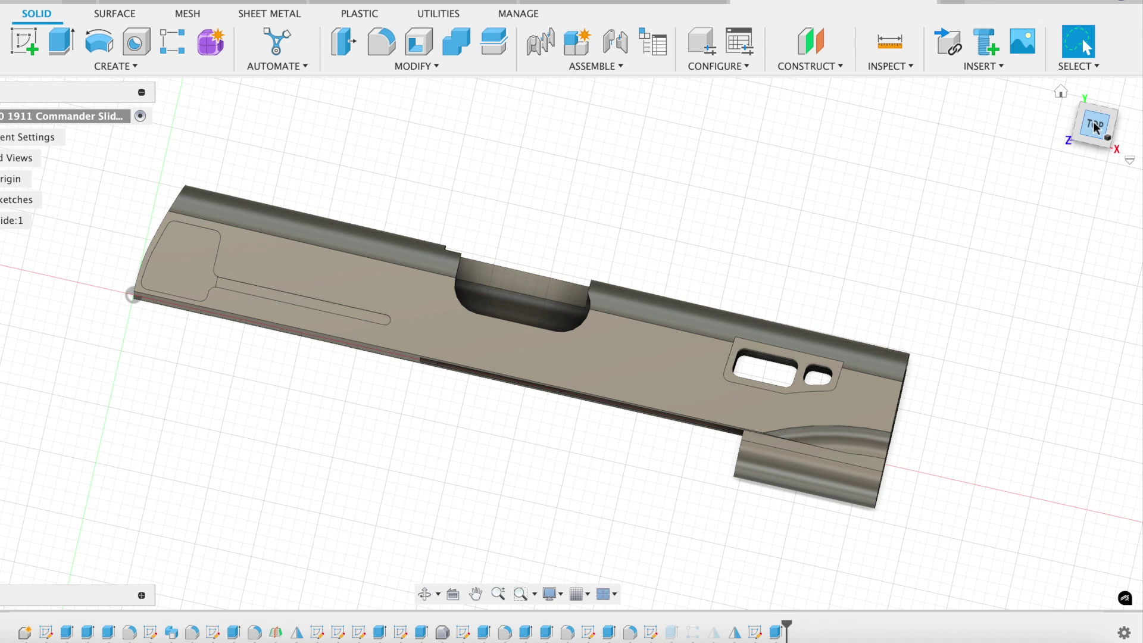
mouse_move(1093, 126)
left_mouse_down()
mouse_move(1089, 177)
mouse_move(1054, 178)
mouse_move(935, 232)
mouse_move(905, 188)
mouse_move(865, 184)
mouse_move(928, 274)
left_mouse_up()
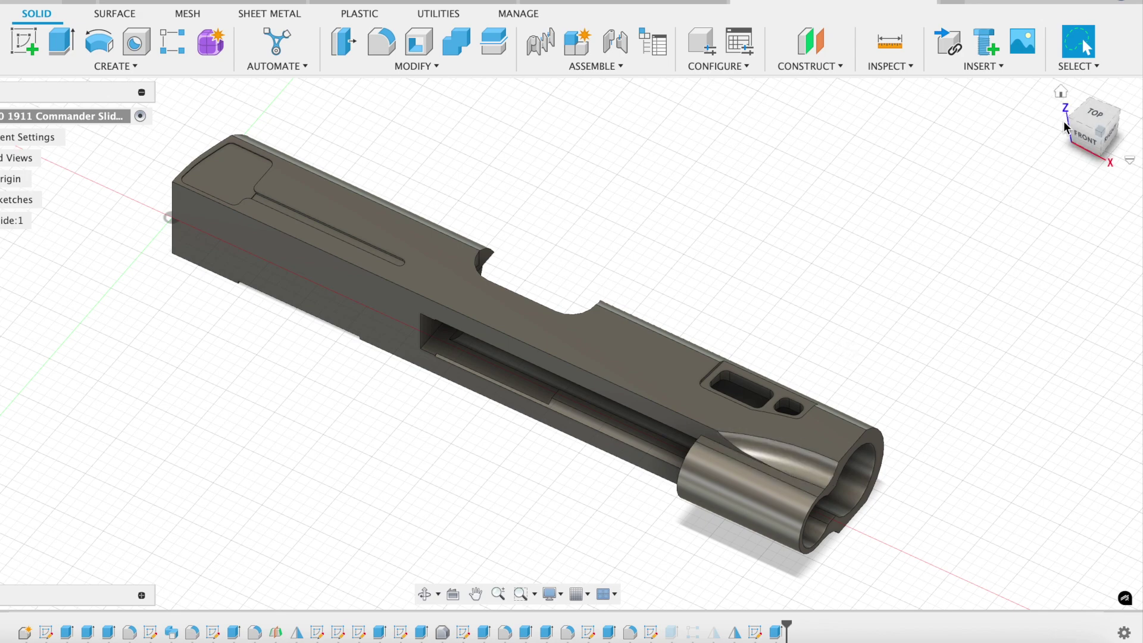
left_click_drag(1087, 128, 1129, 159)
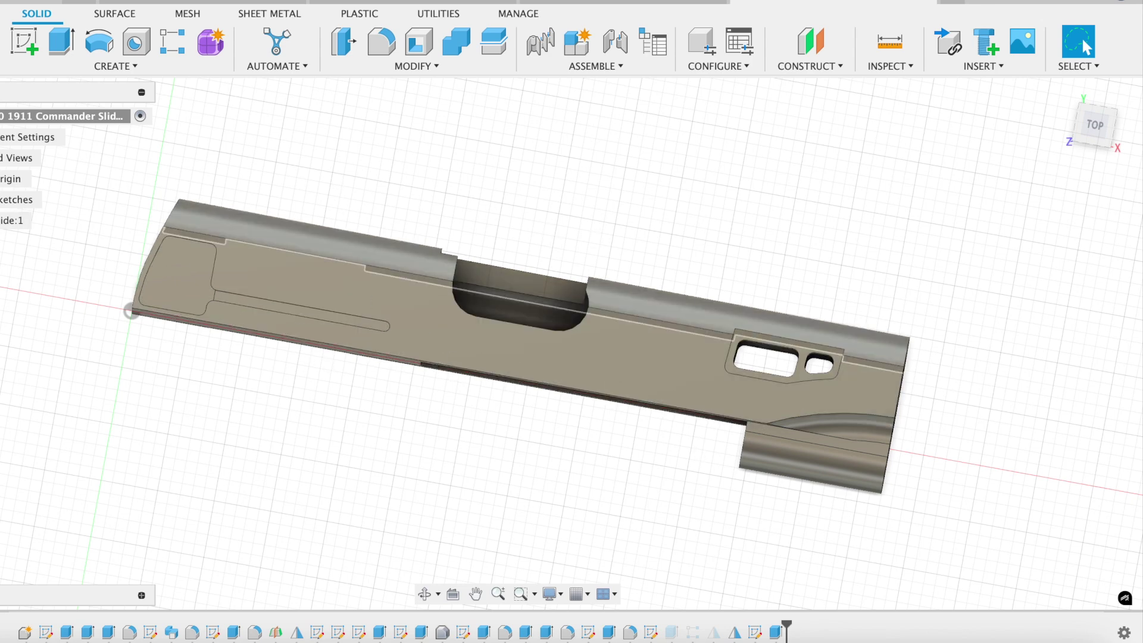
left_click(2, 221)
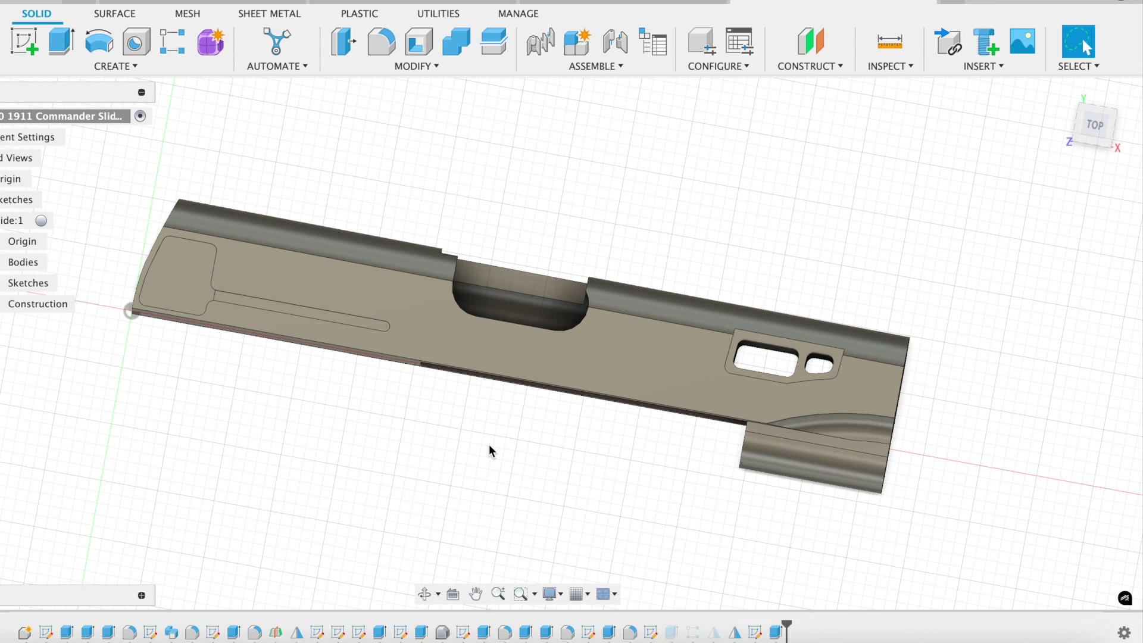
Expand Bodies, show the uncut As Is Slide body, and view it from behind.
left_click(1, 262)
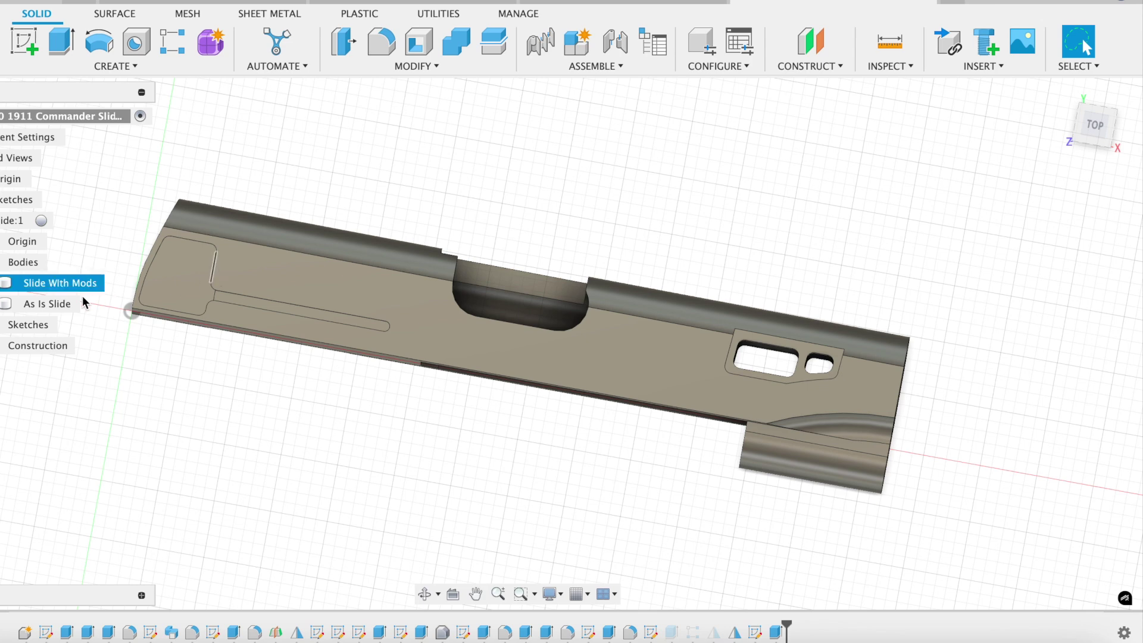
left_click(6, 303)
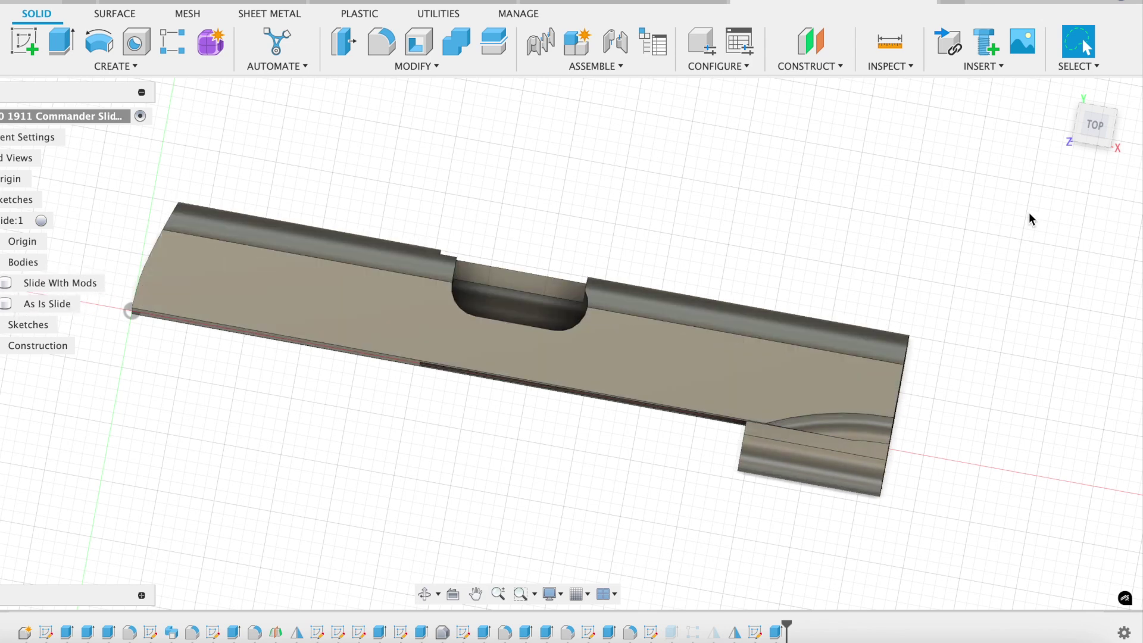
mouse_move(1090, 137)
left_click_drag(1077, 148, 381, 255)
Reselect the As Is Slide body and bring up the CREATE commands.
key("Escape")
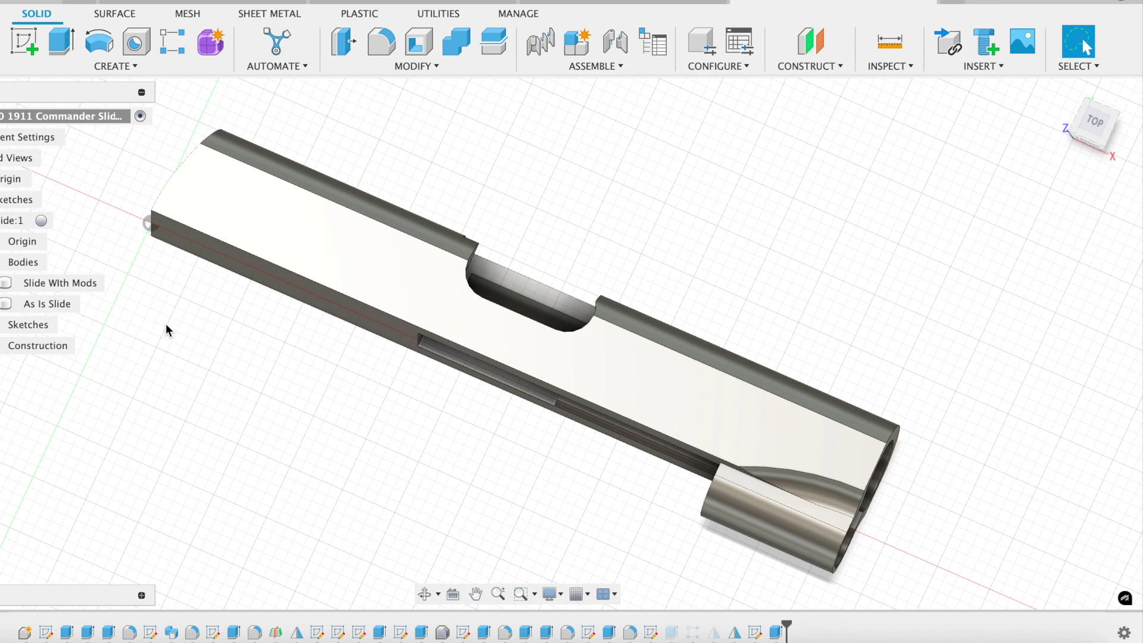
left_click(242, 238)
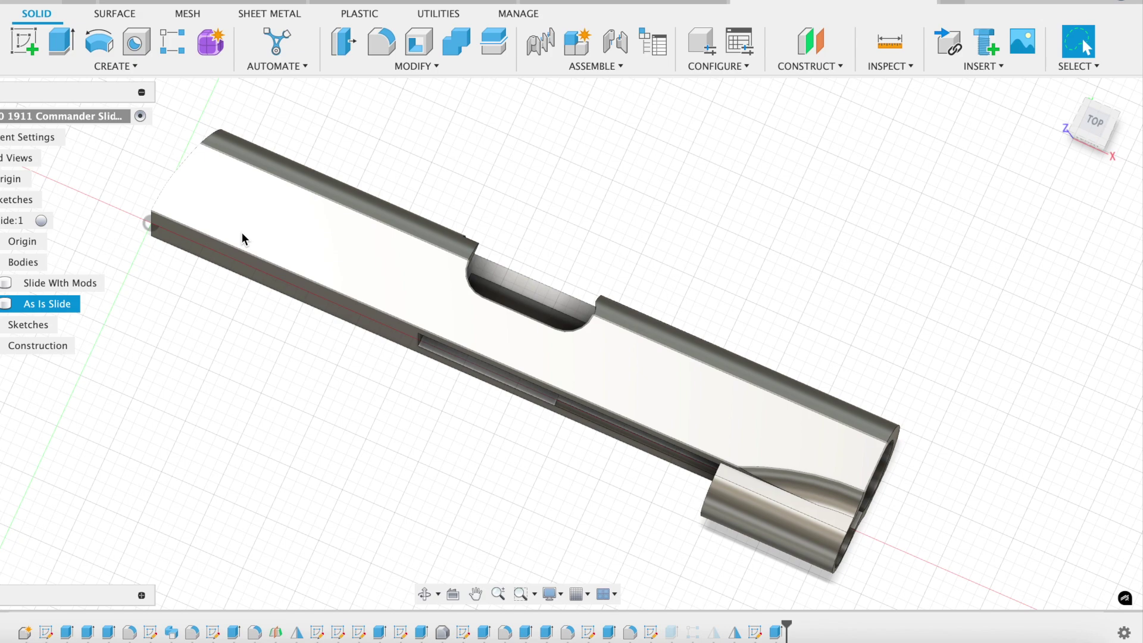
left_click(122, 67)
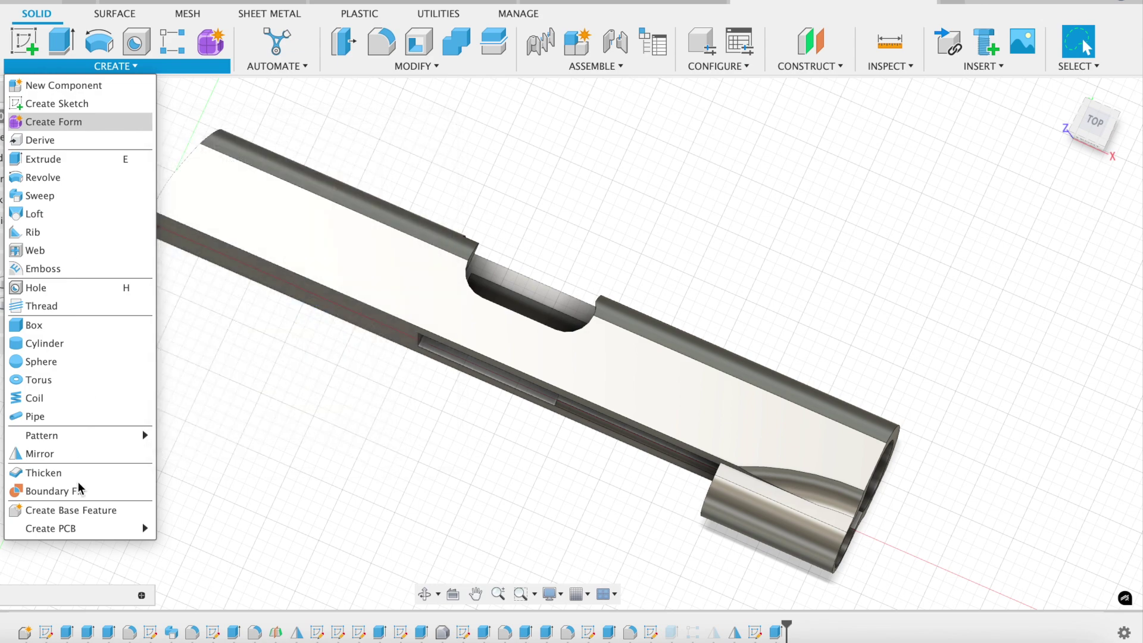
Swap visibility from As Is Slide to Slide With Mods and expand the Sketches folder.
left_click(222, 440)
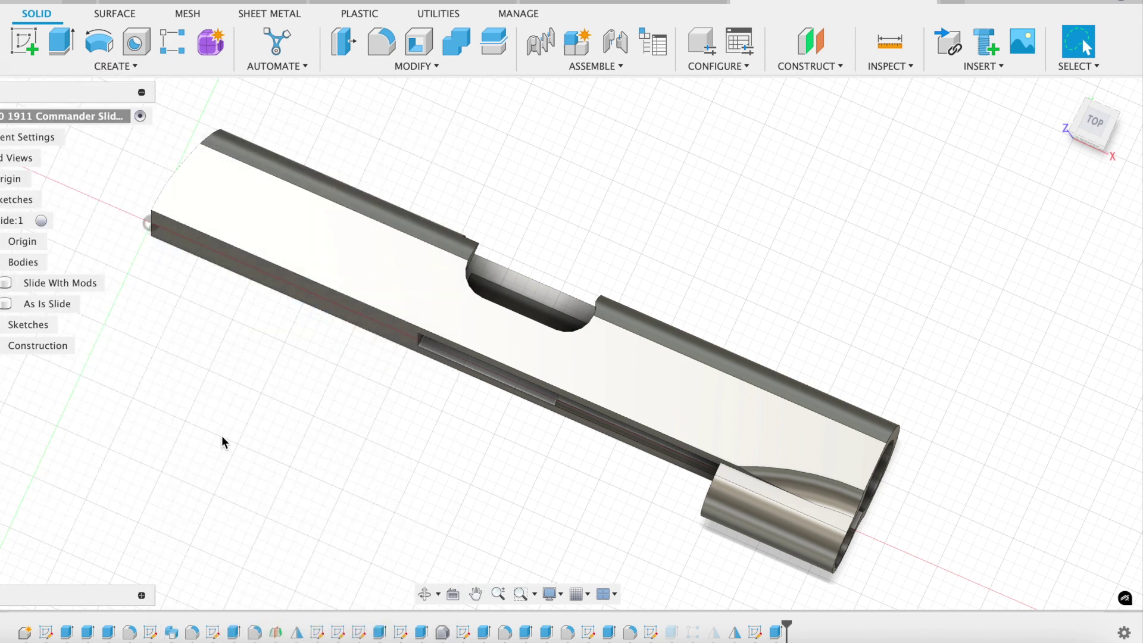
left_click(48, 305)
left_click(6, 303)
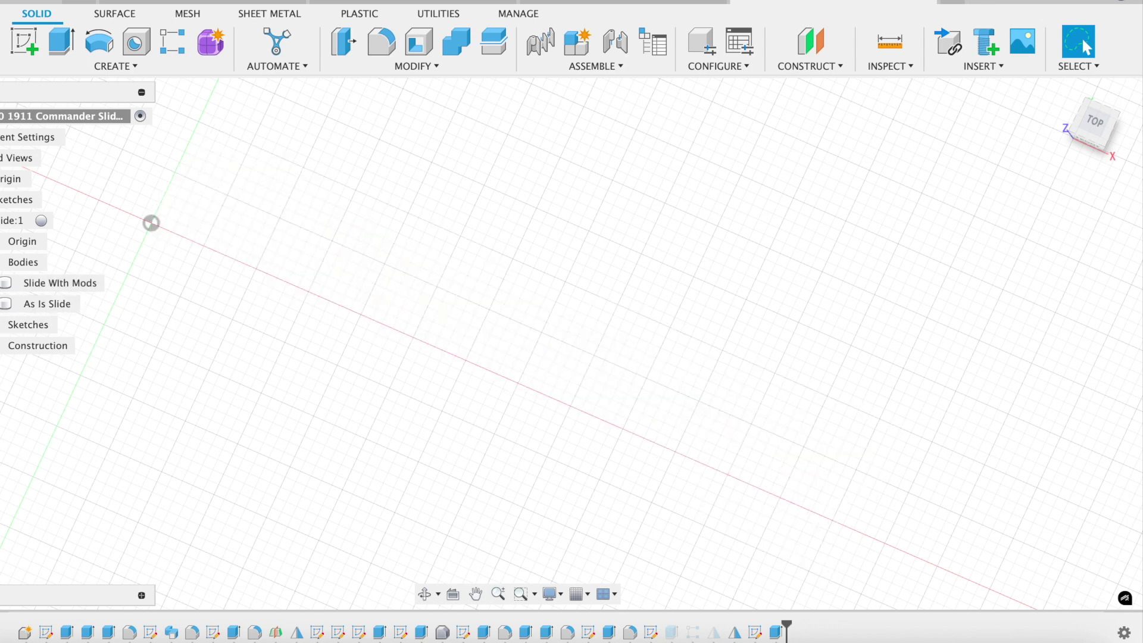
left_click(6, 283)
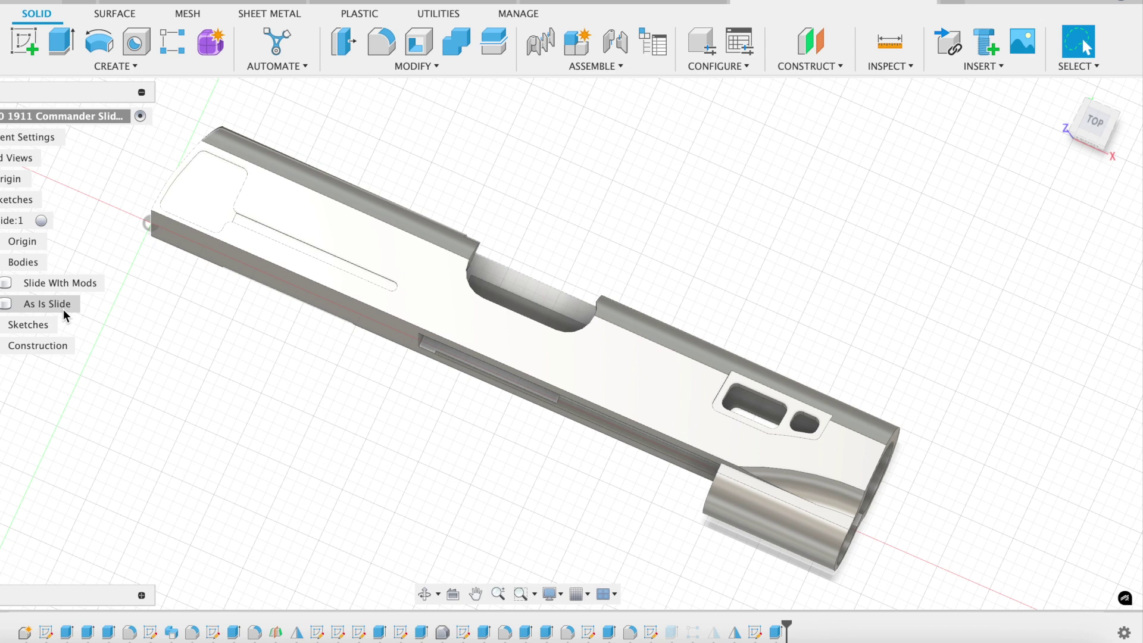
left_click(35, 324)
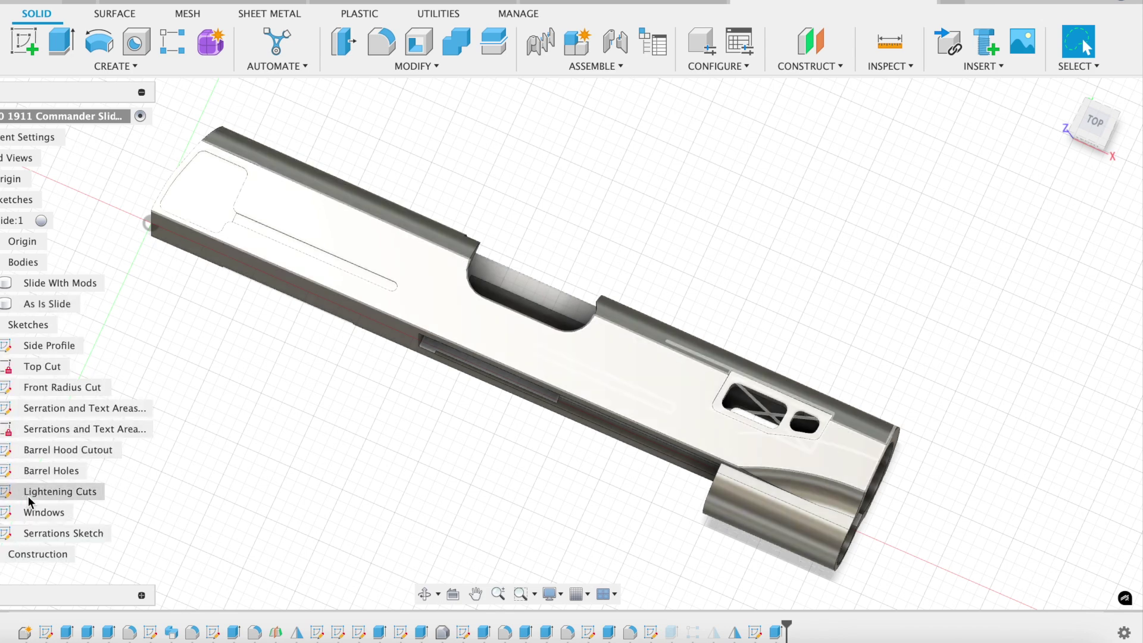
Highlight the Lightening Cuts and Windows sketches on the model, then clear the selection.
left_click(6, 492)
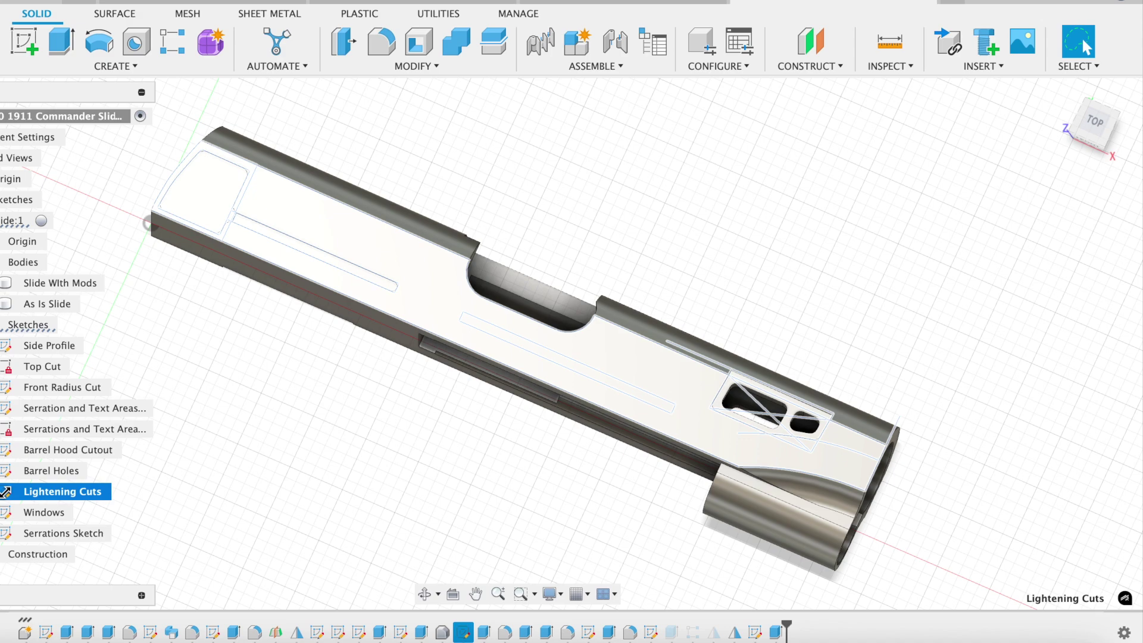
left_click(6, 512)
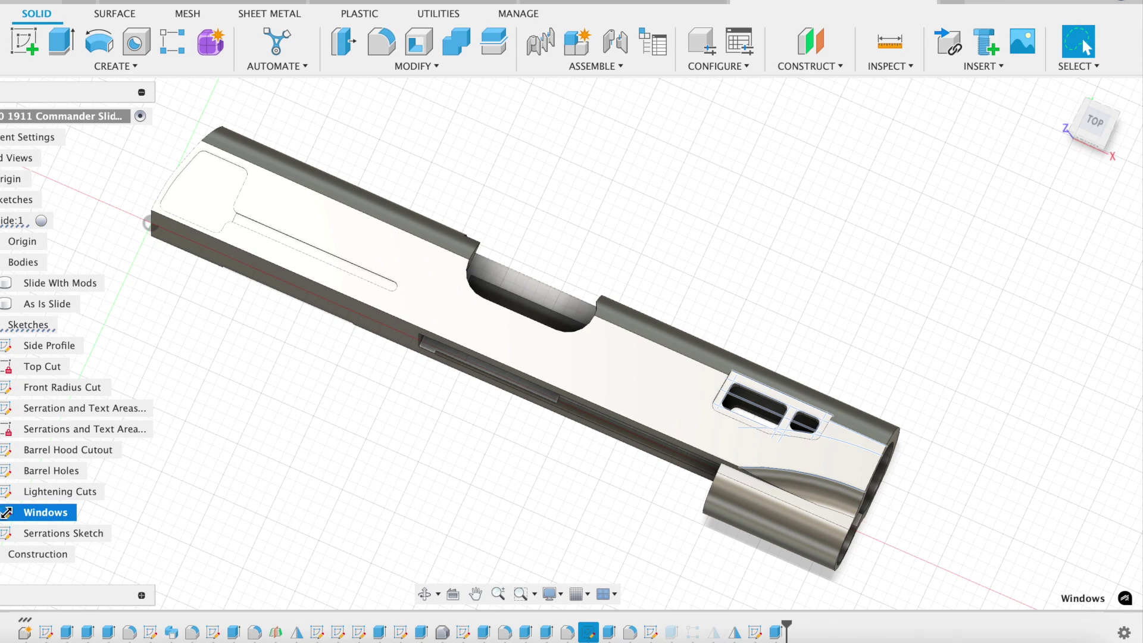
left_click(488, 526)
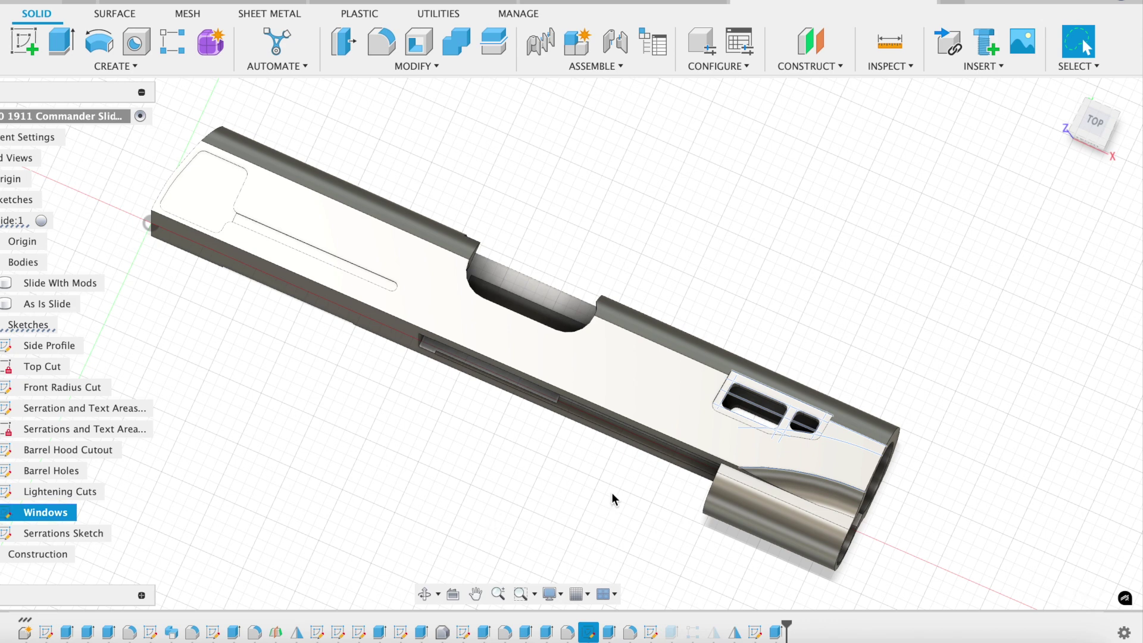
Select Extrude11 through the three suppressed timeline features and bring up their context options.
left_click(672, 635)
left_click(717, 635, "shift")
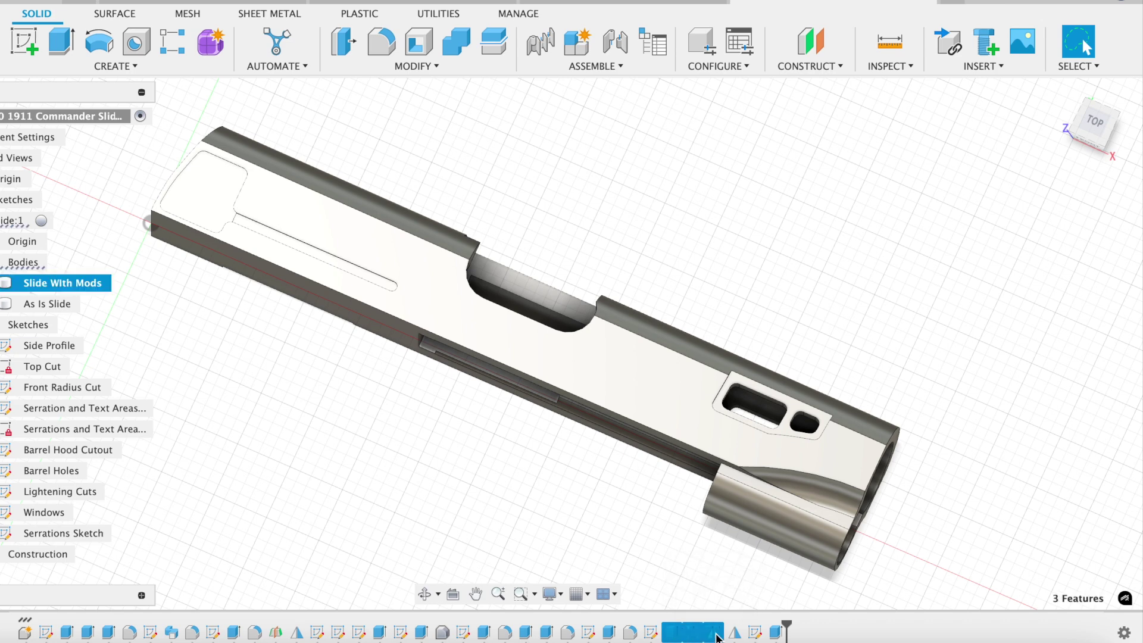
right_click(717, 637)
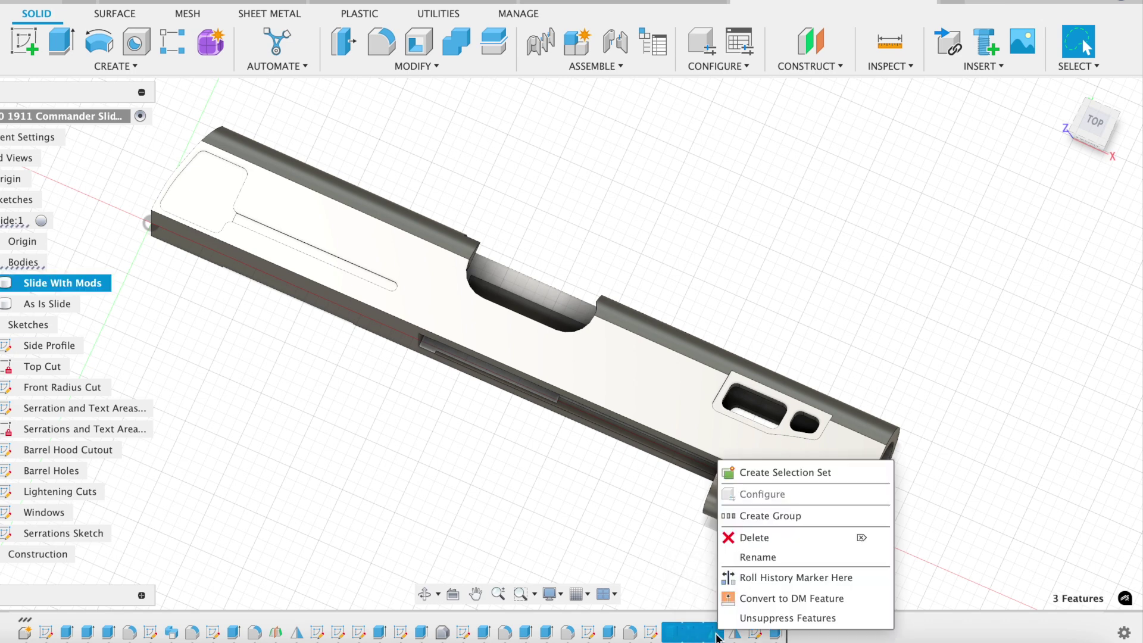
Unsuppress the three features and zoom in on the restored rear cocking serrations.
left_click(746, 617)
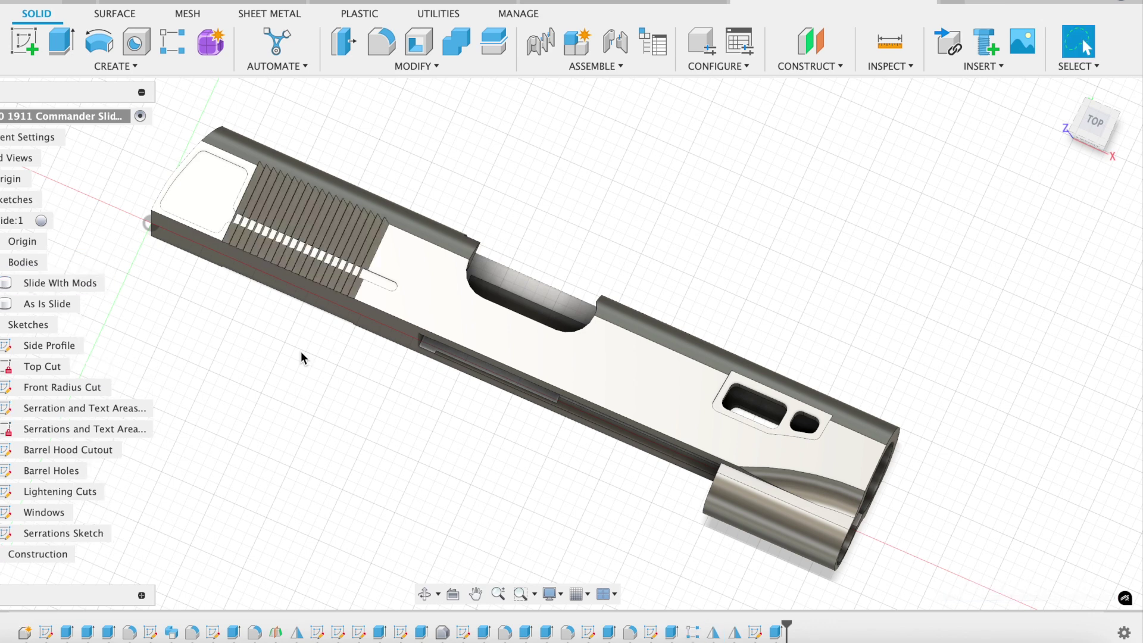
scroll(247, 227, "up", 3)
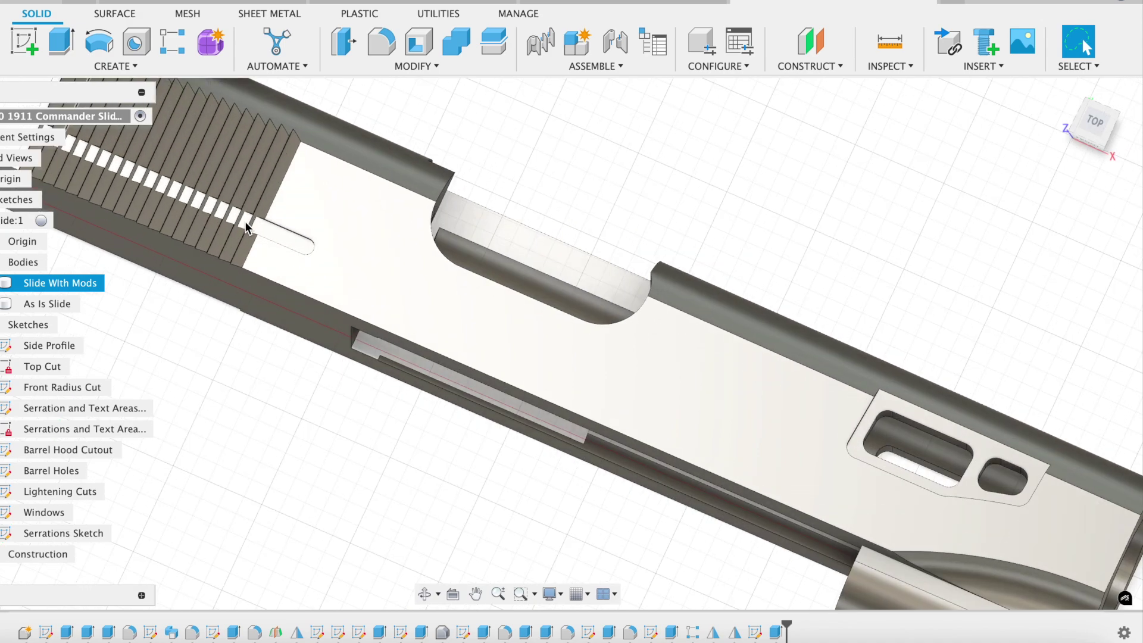
scroll(247, 228, "left", 10)
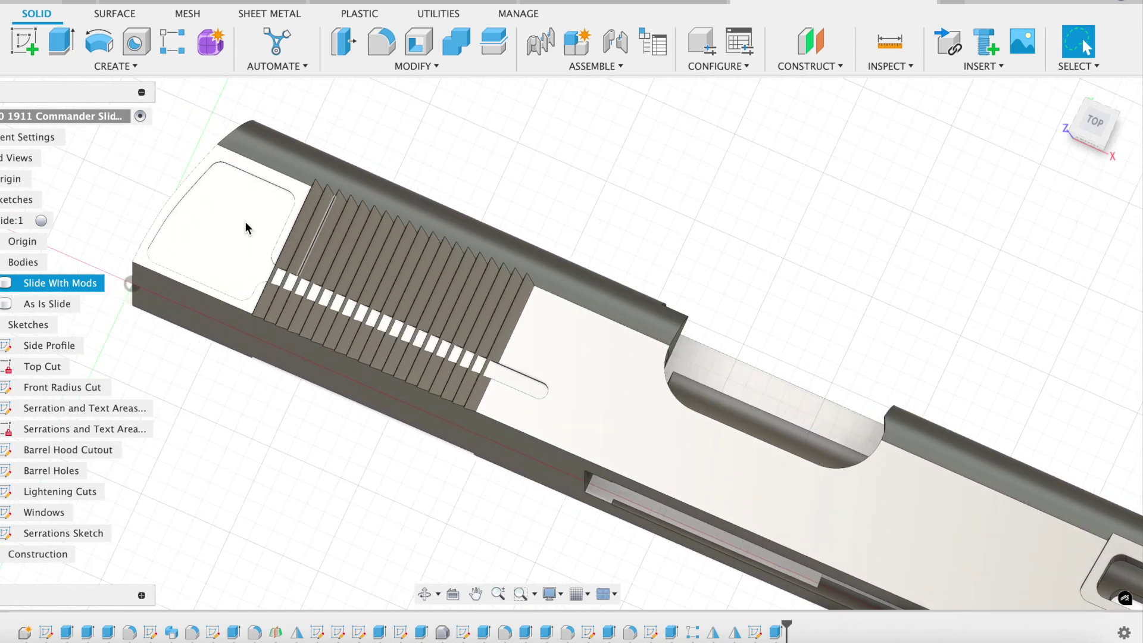
scroll(247, 228, "up", 2)
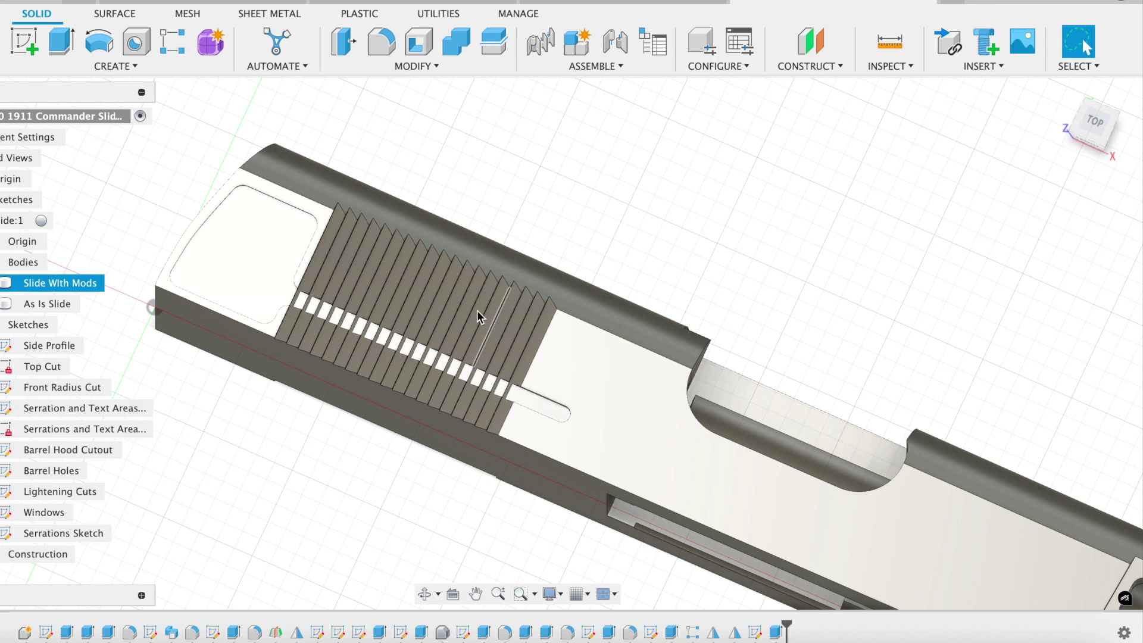
Deselect, zoom out, and undo the unsuppress with Ctrl+Z to suppress the serrations again.
left_click(273, 451)
scroll(463, 455, "down", 5)
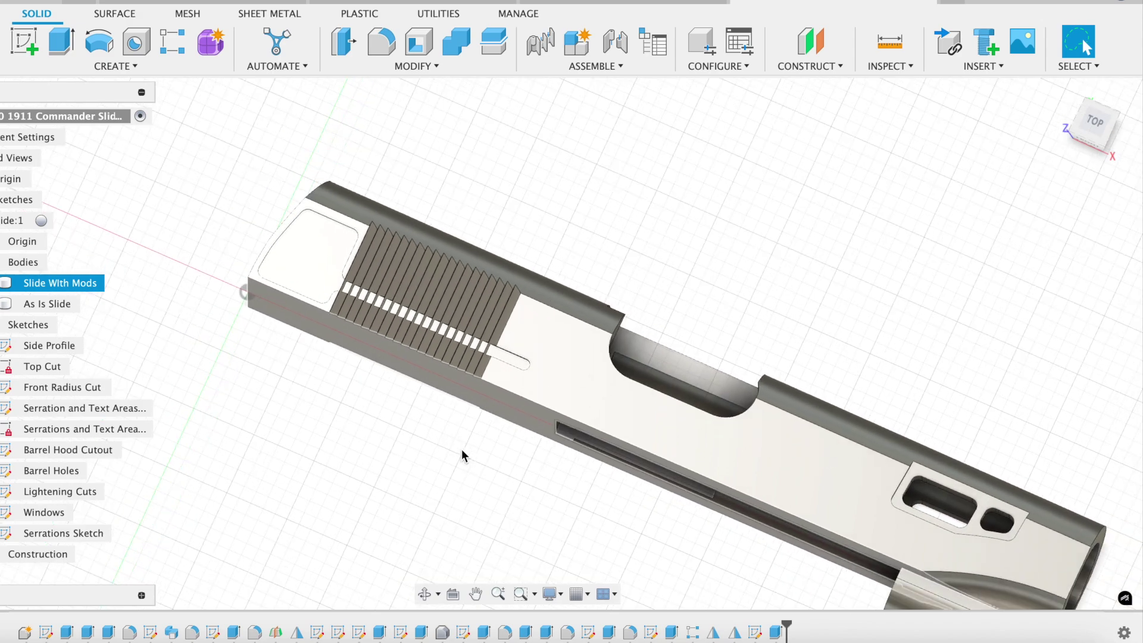
key("ctrl+z")
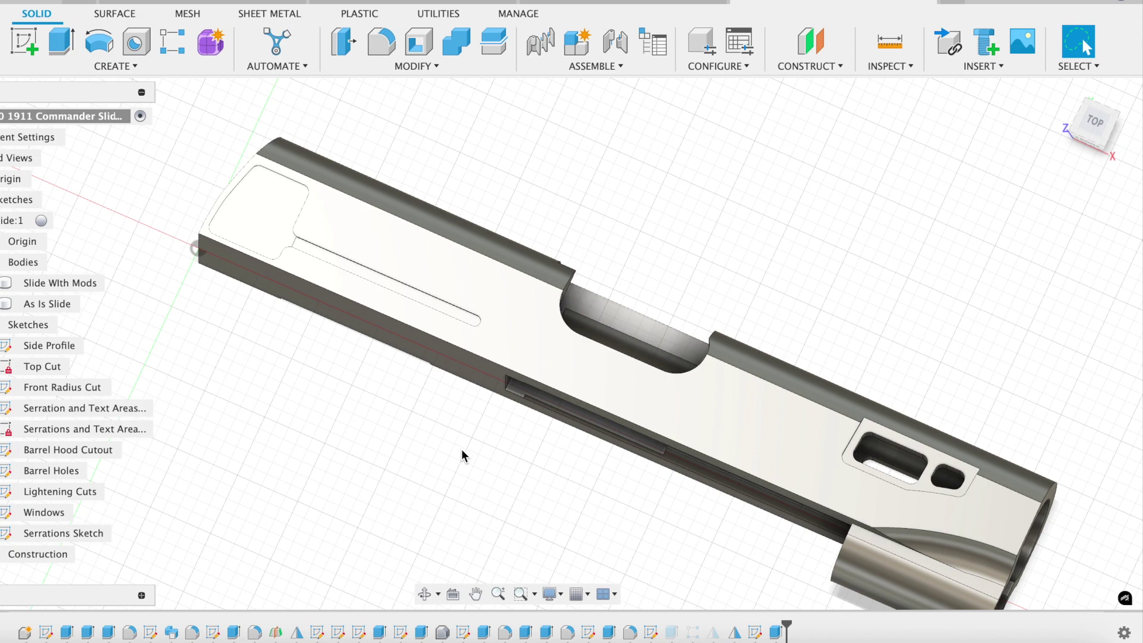
Switch to the Manufacture workspace and edit the Right Side setup to review its flipped X/Y axes.
left_click(7, 66)
left_click(12, 216)
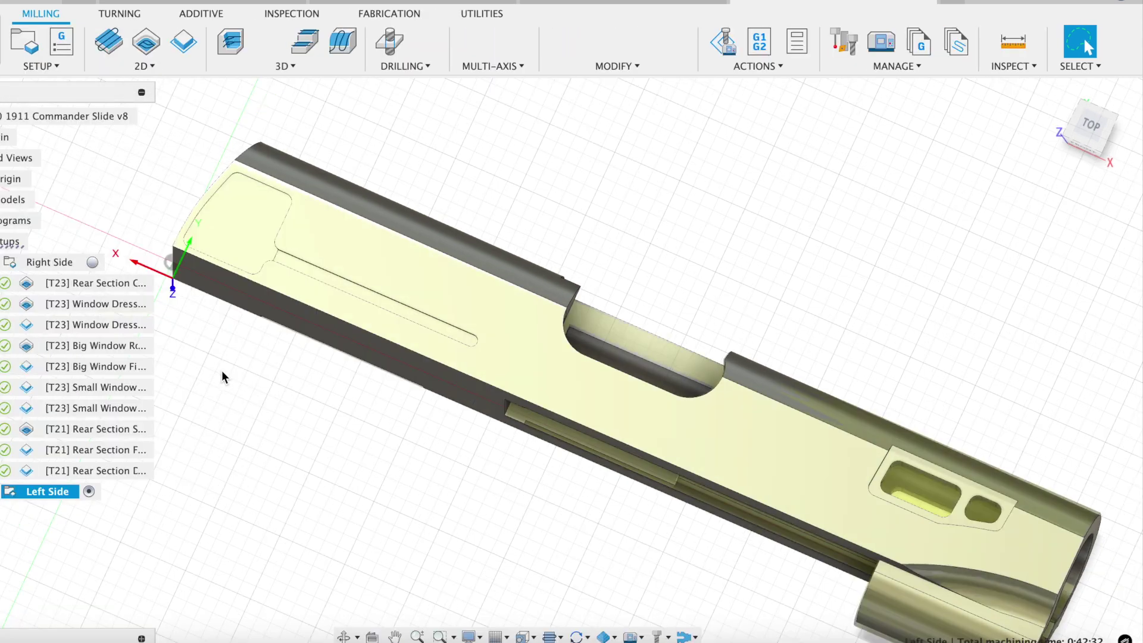
double_click(9, 266)
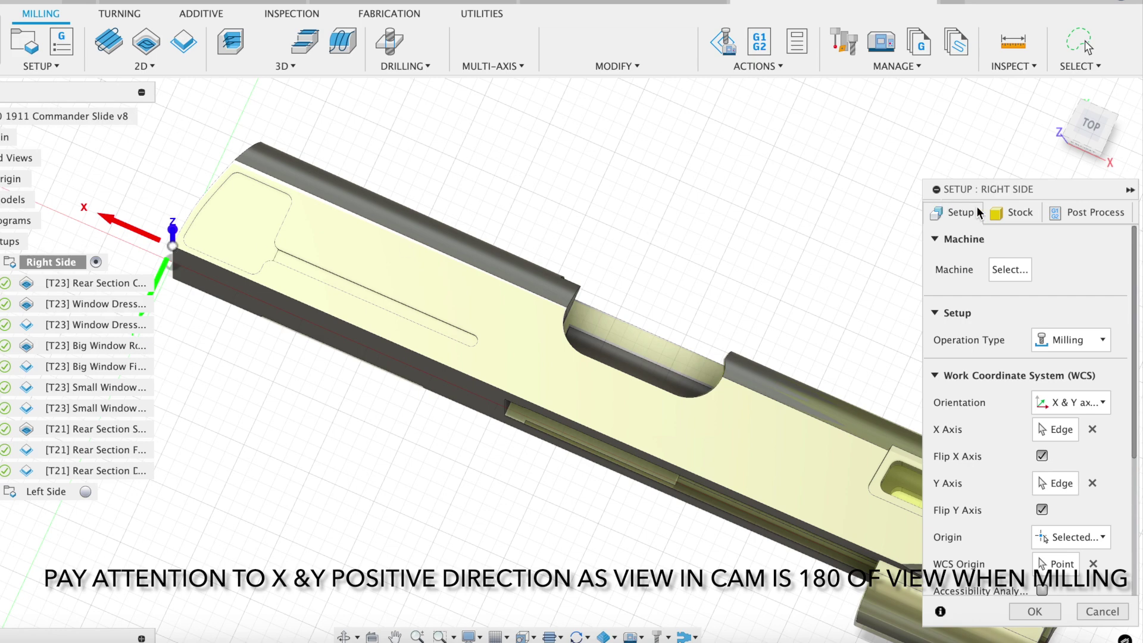
Confirm the stock Mode is From solid, then close the Right Side setup dialog.
left_click(997, 212)
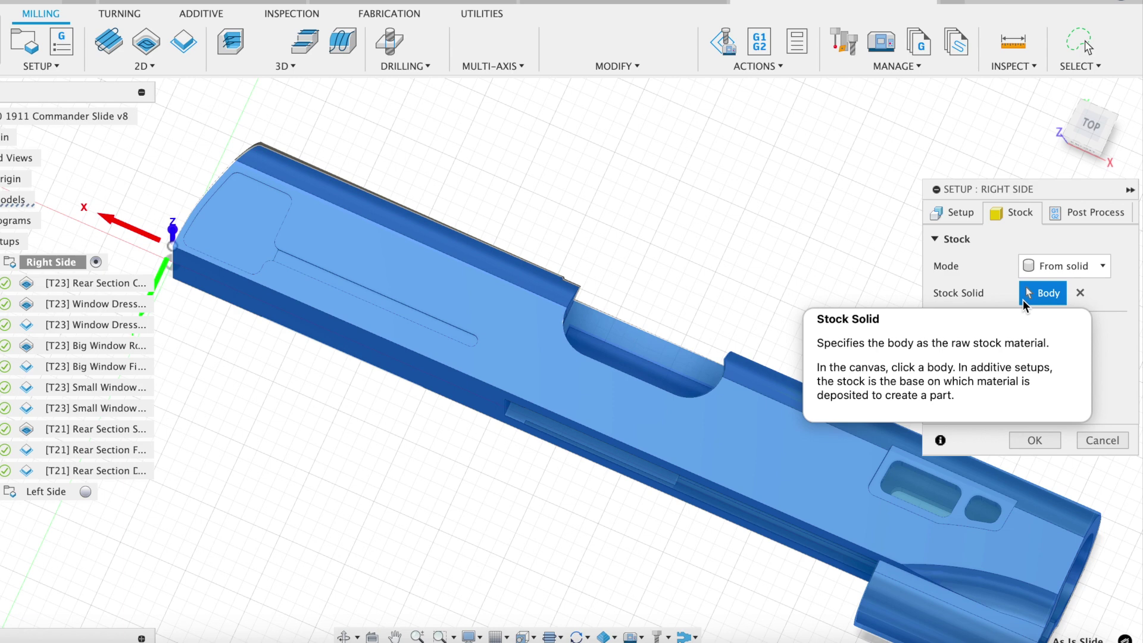
key("Escape")
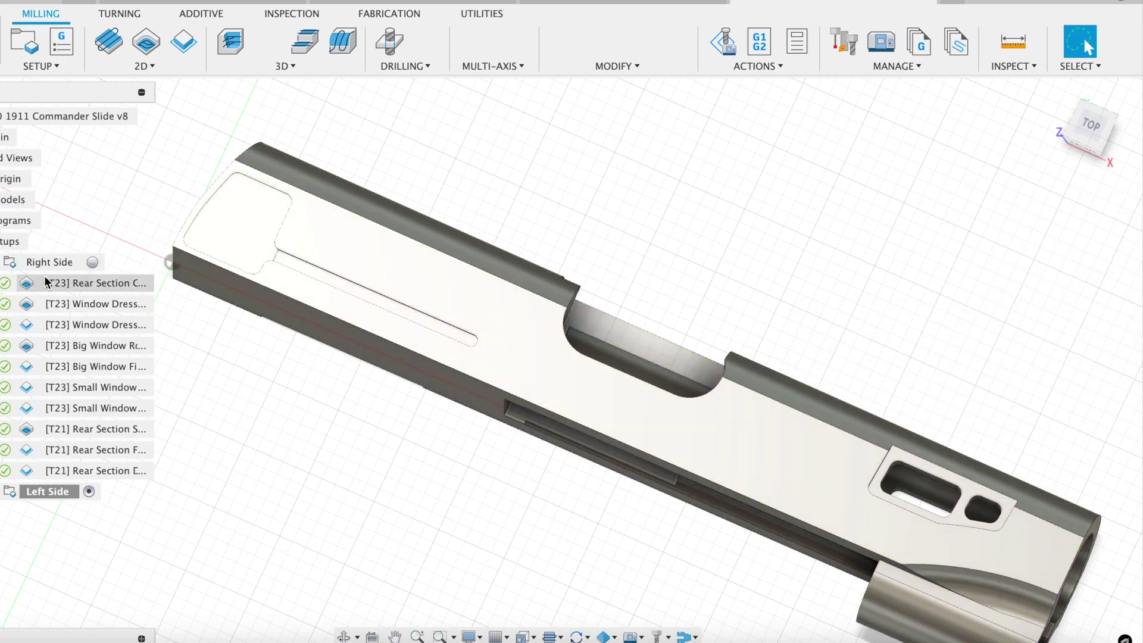
Preview the [T23] Rear Section Clearing toolpath and its remaining stock.
left_click(28, 285)
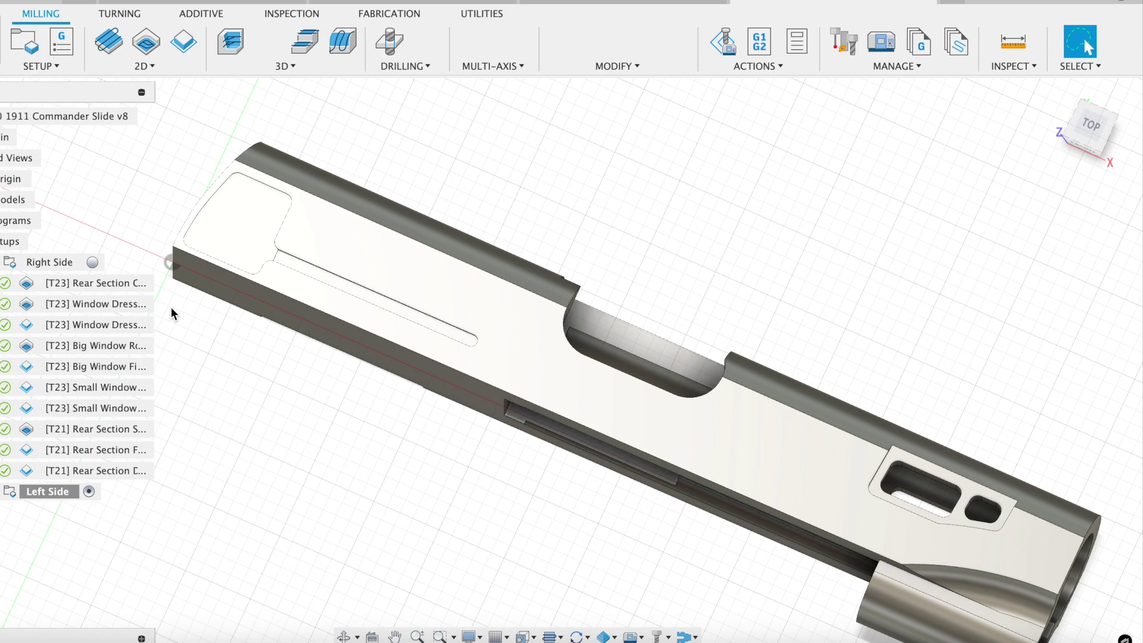
left_click(26, 284)
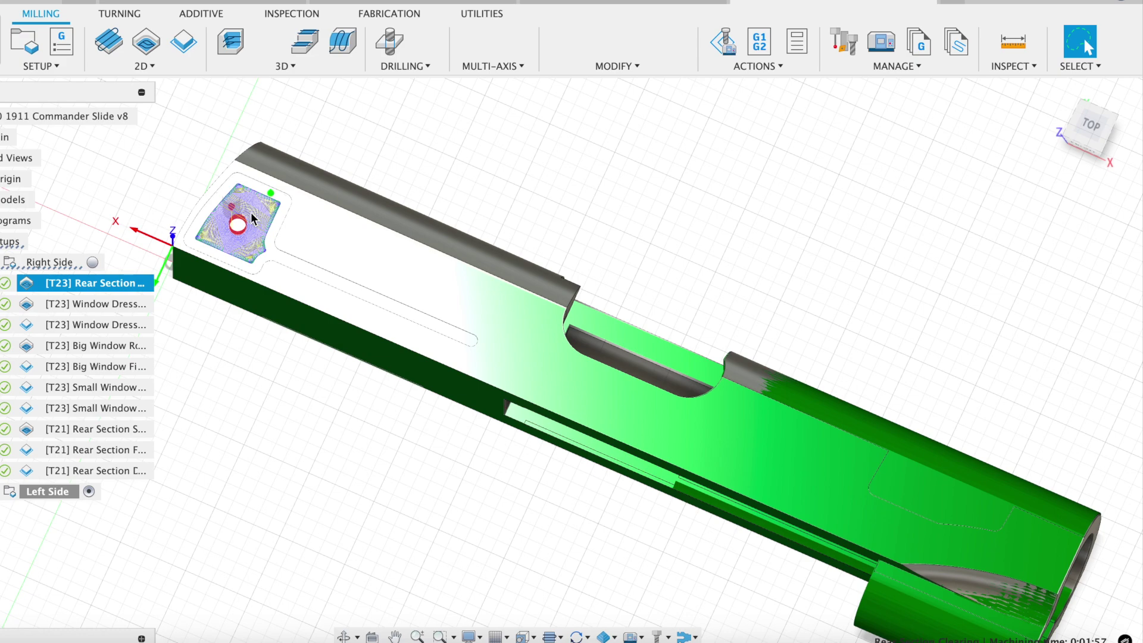
double_click(30, 283)
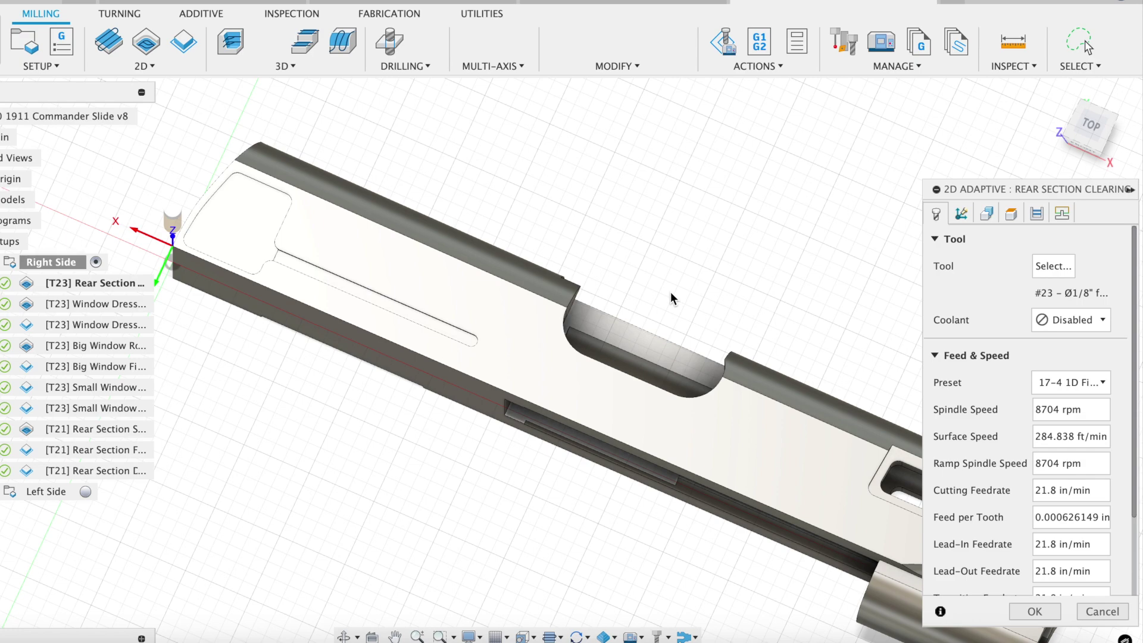
left_click(1062, 262)
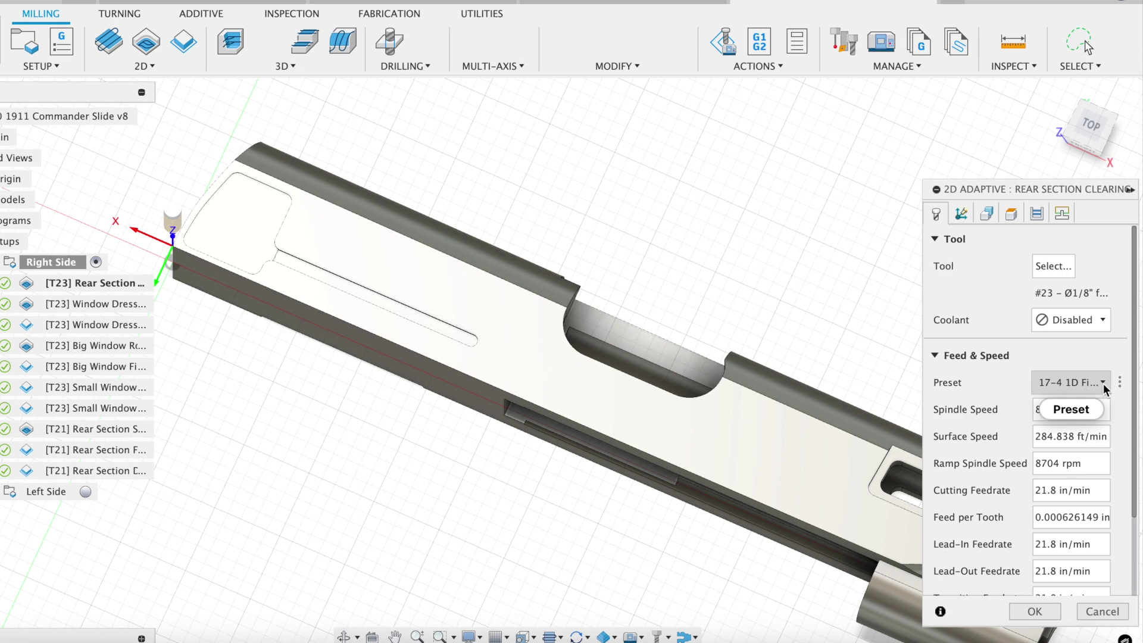
left_click(1102, 383)
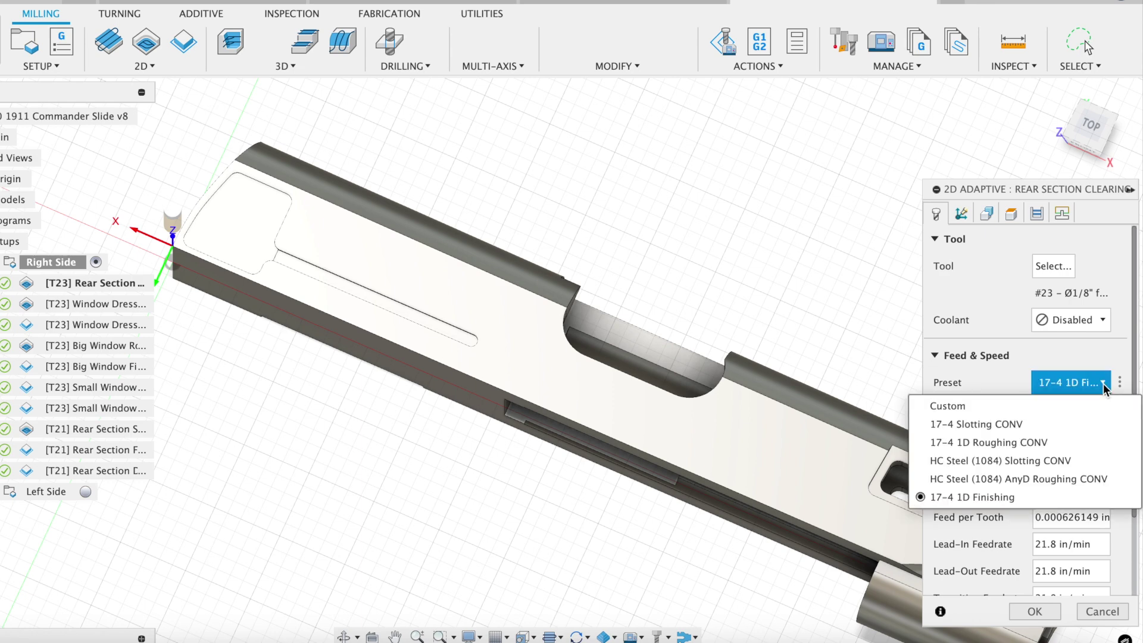
left_click(1010, 215)
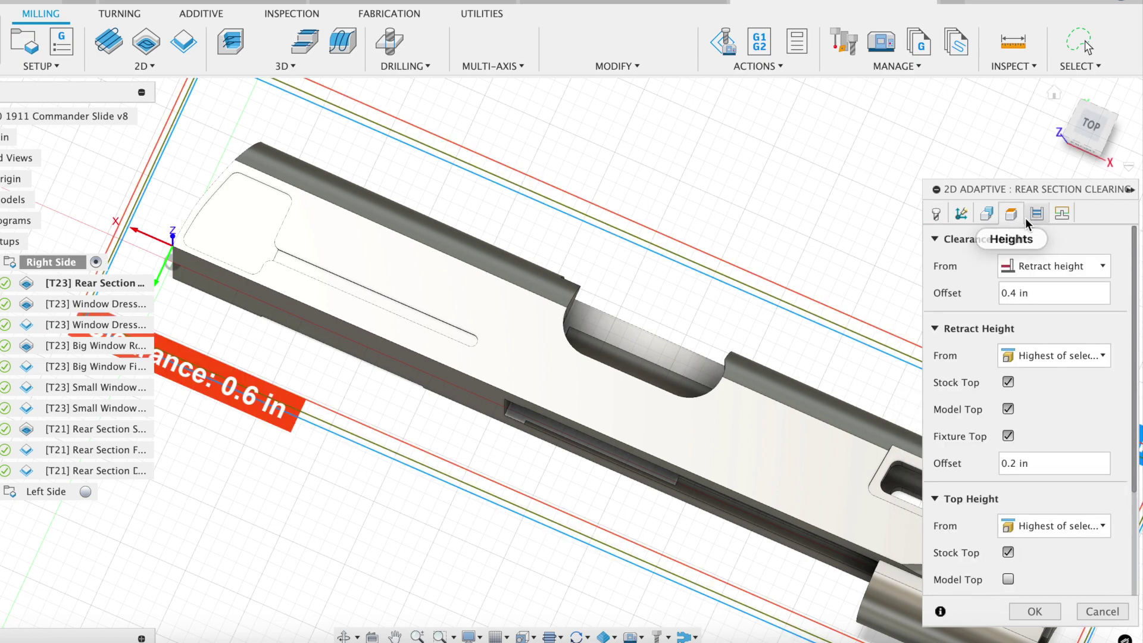
left_click(1032, 219)
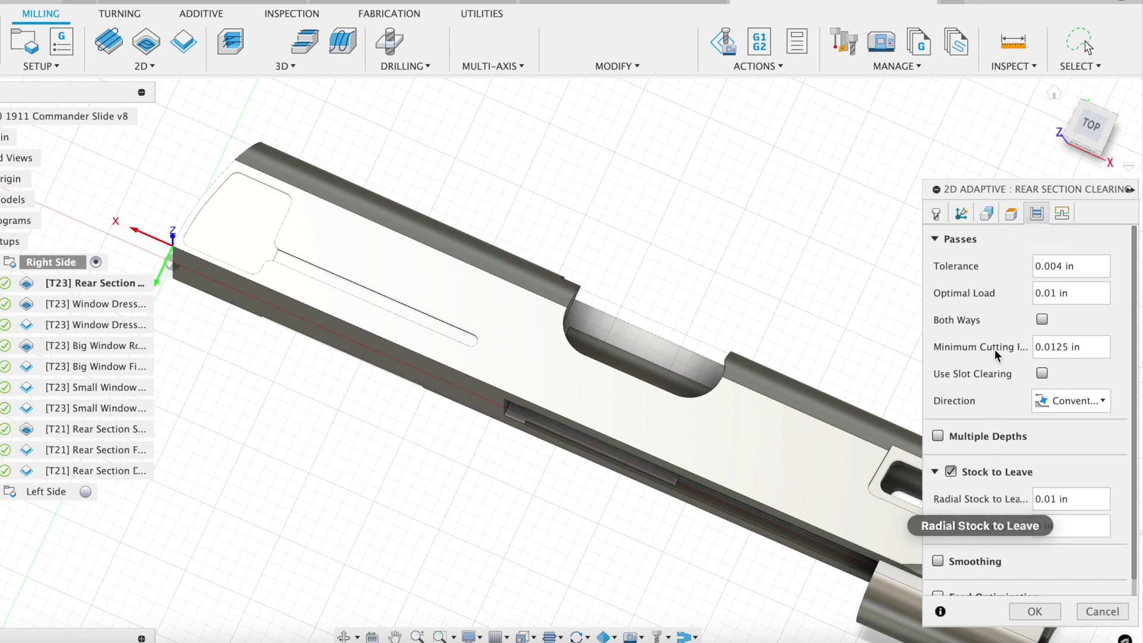
left_click(985, 216)
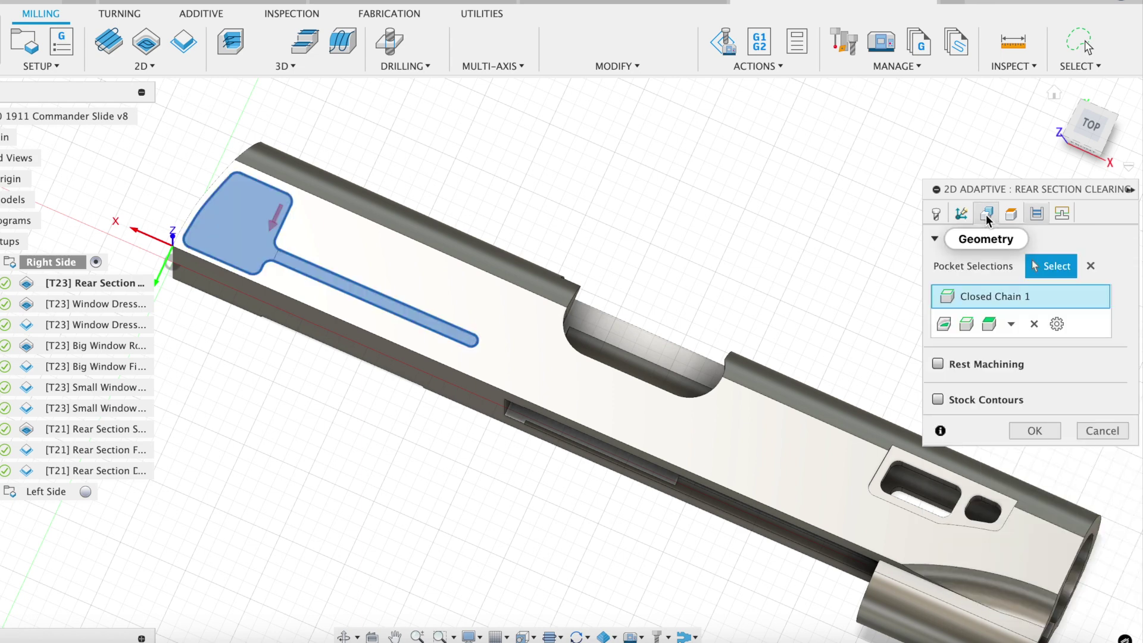
key("Return")
left_click(56, 290)
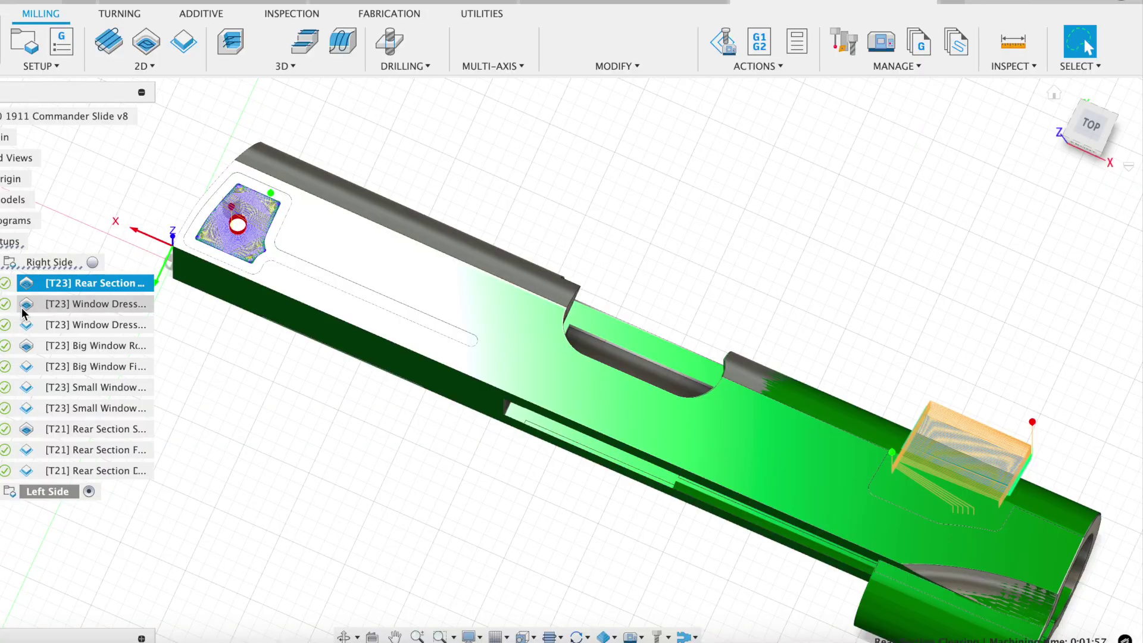
left_click(23, 309)
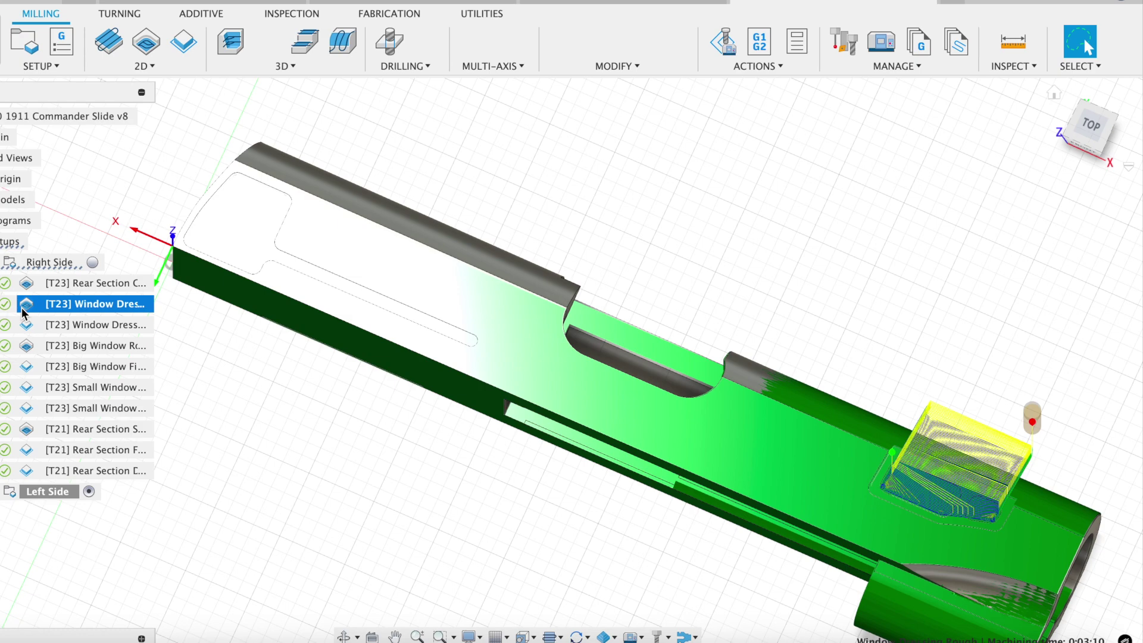
Review Window Dressing Rough's Passes settings, close it, and display the Window Dressing Finish toolpath.
double_click(23, 308)
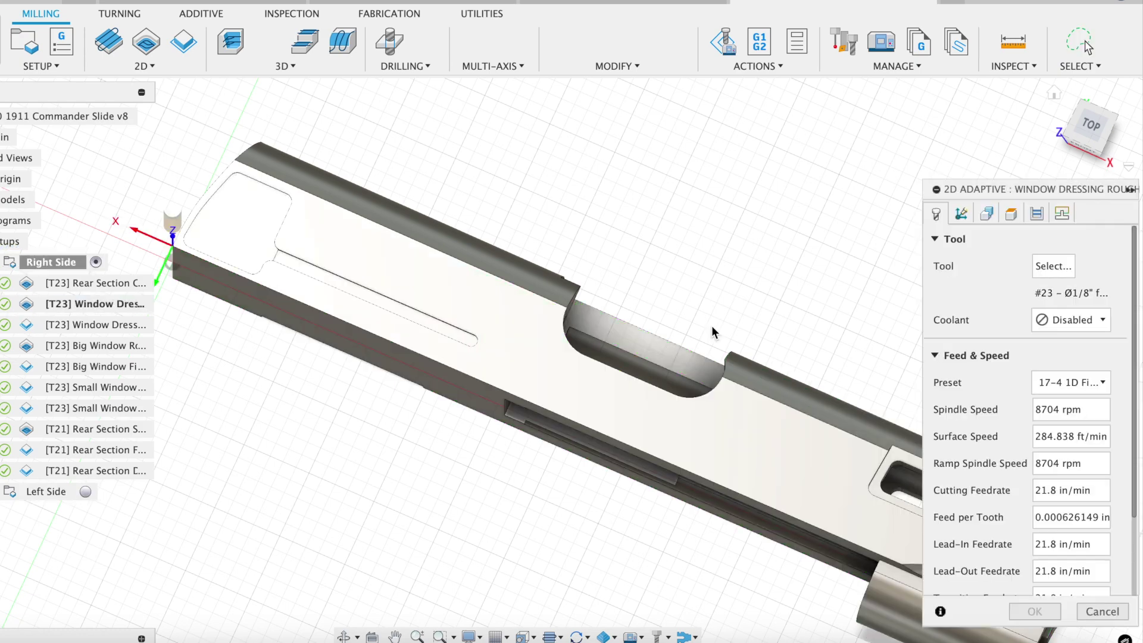
left_click(1036, 213)
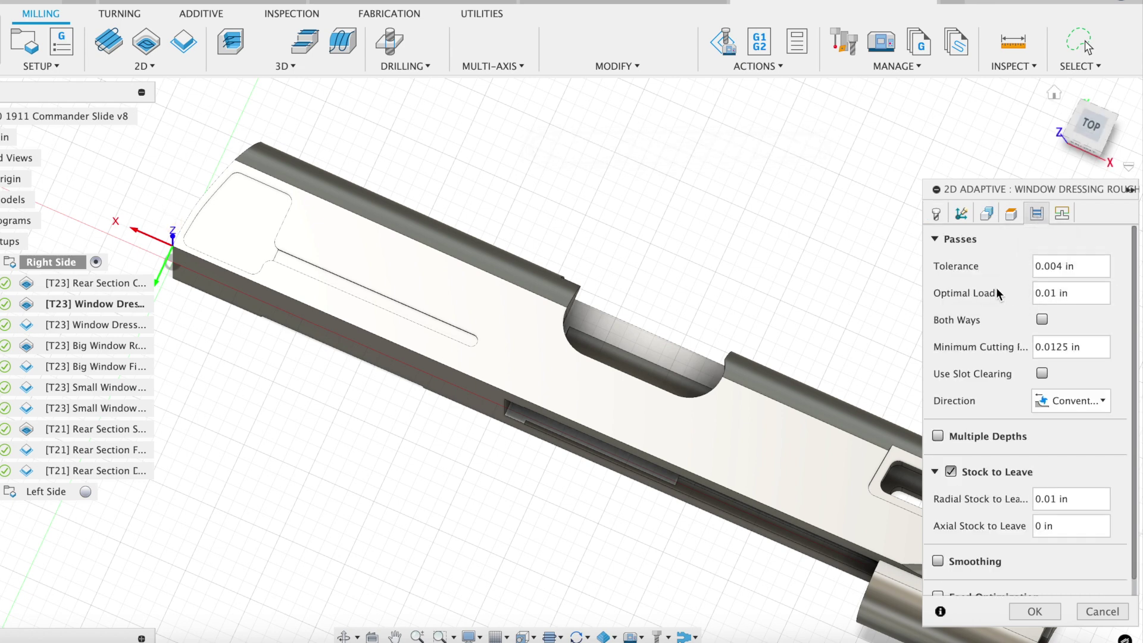
left_click(1086, 607)
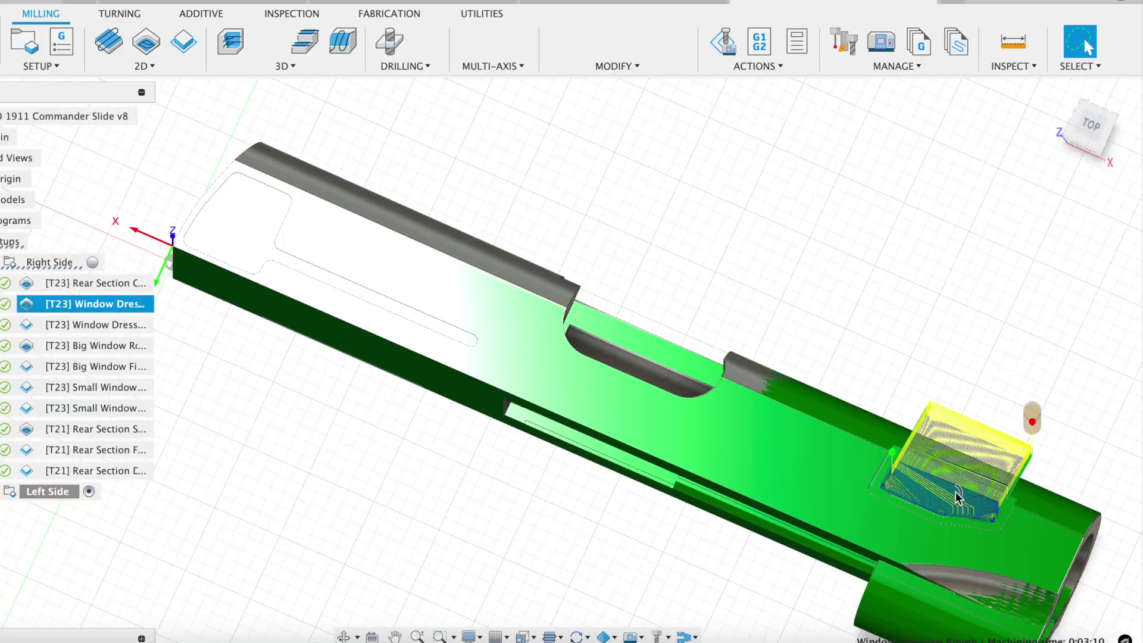
left_click(28, 328)
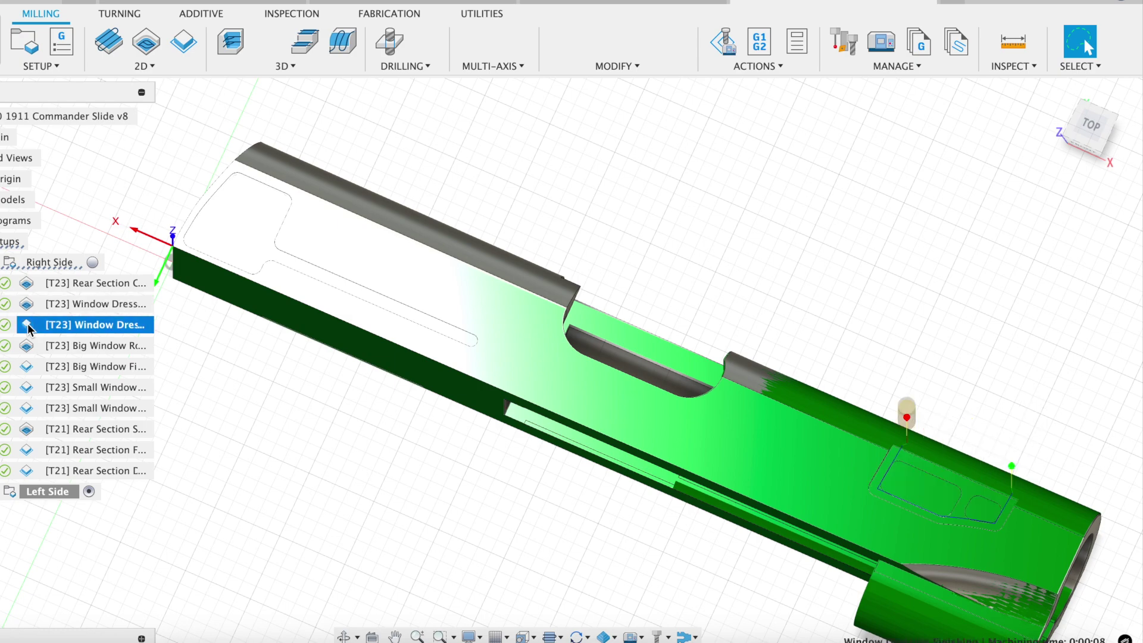
Review the Window Dressing Finish contour settings without changes, then display the Big Window Rough toolpath.
double_click(28, 327)
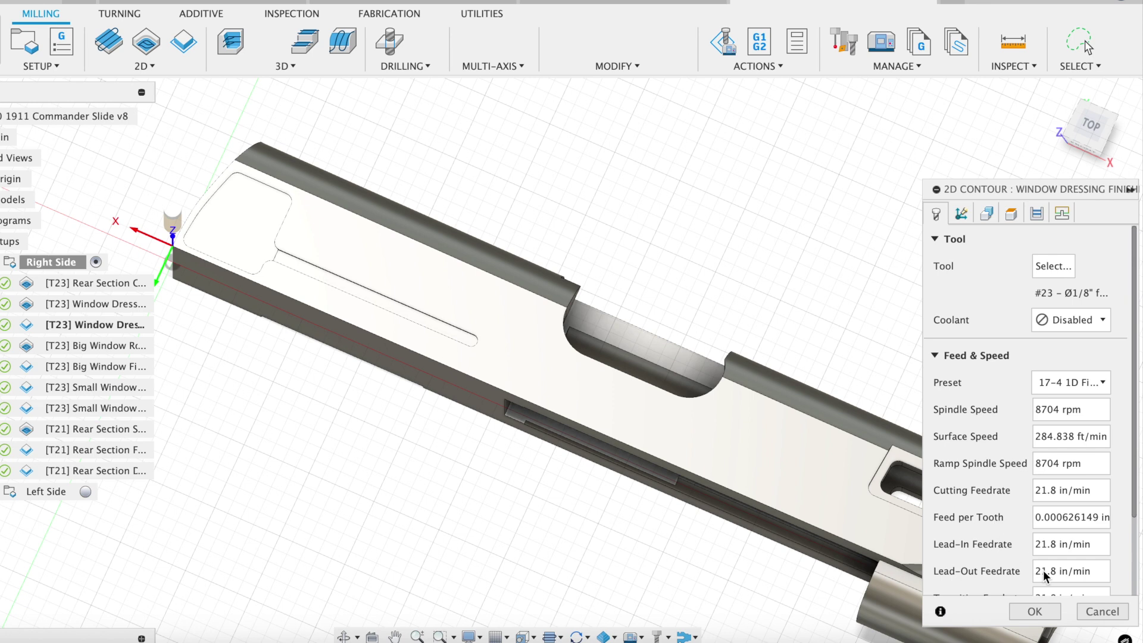
left_click(1098, 611)
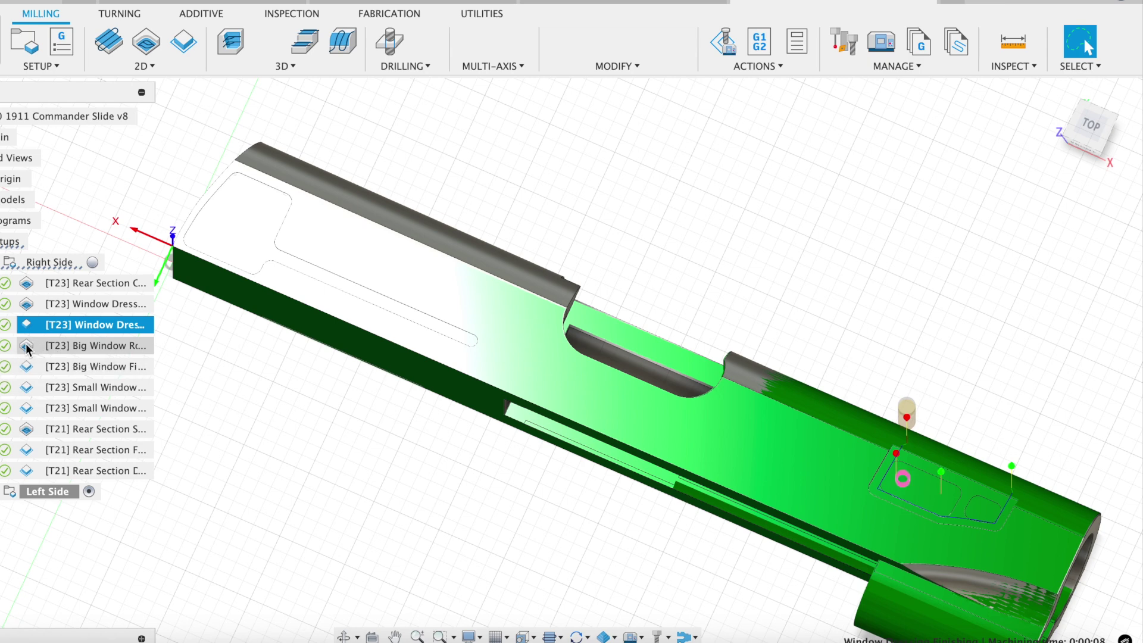
left_click(27, 347)
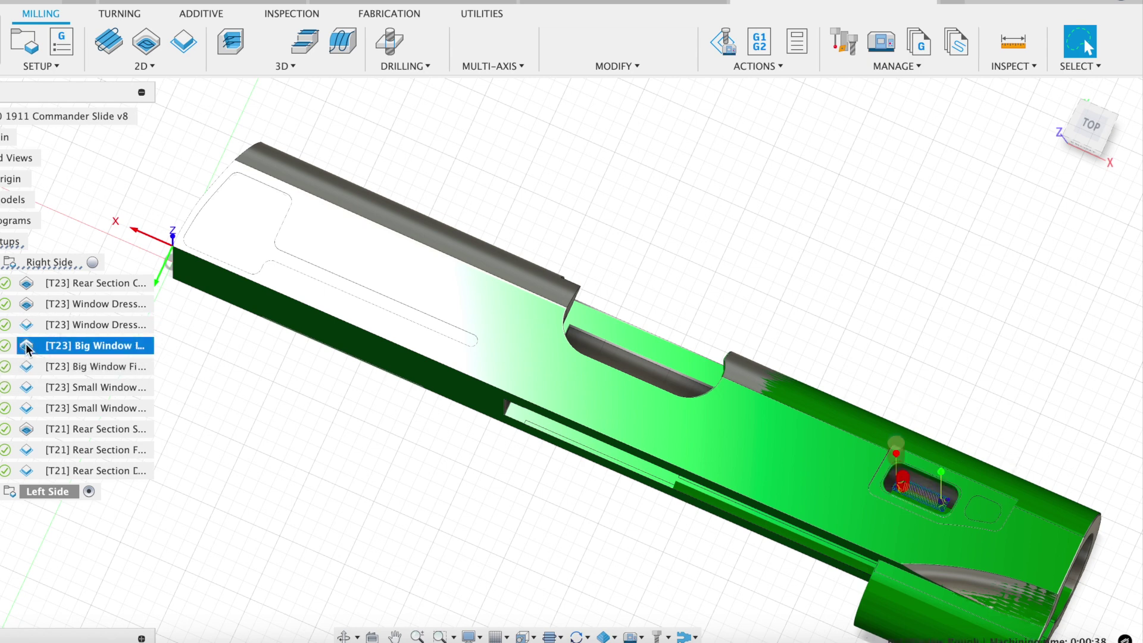
Open Big Window Rough and keep its 17-4 1D Roughing CONV feed preset.
double_click(26, 348)
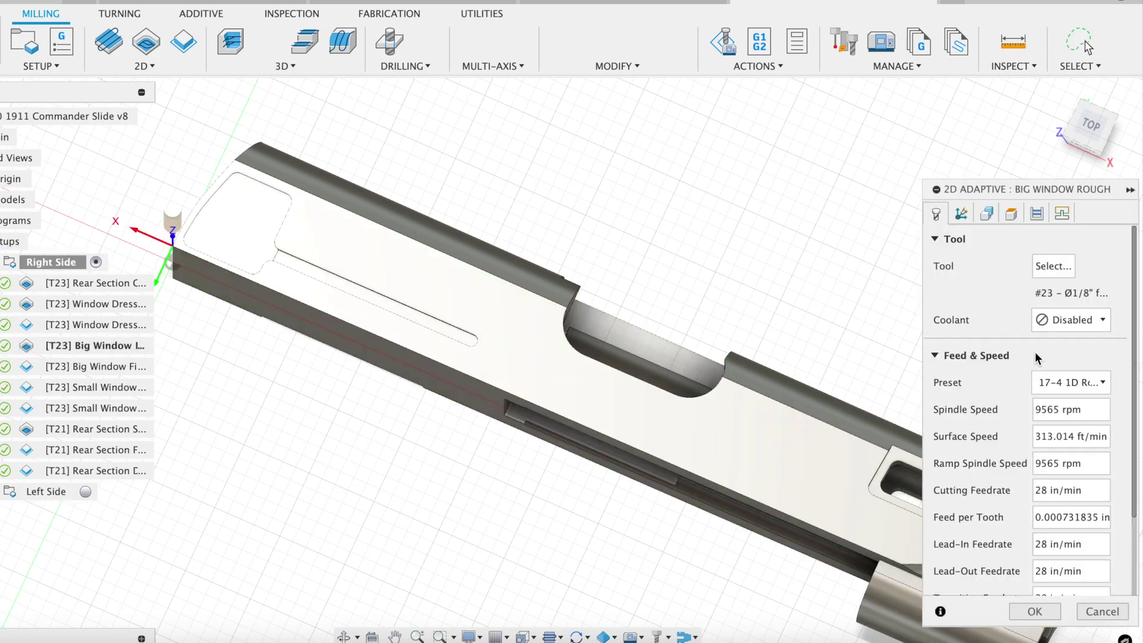
left_click(1103, 384)
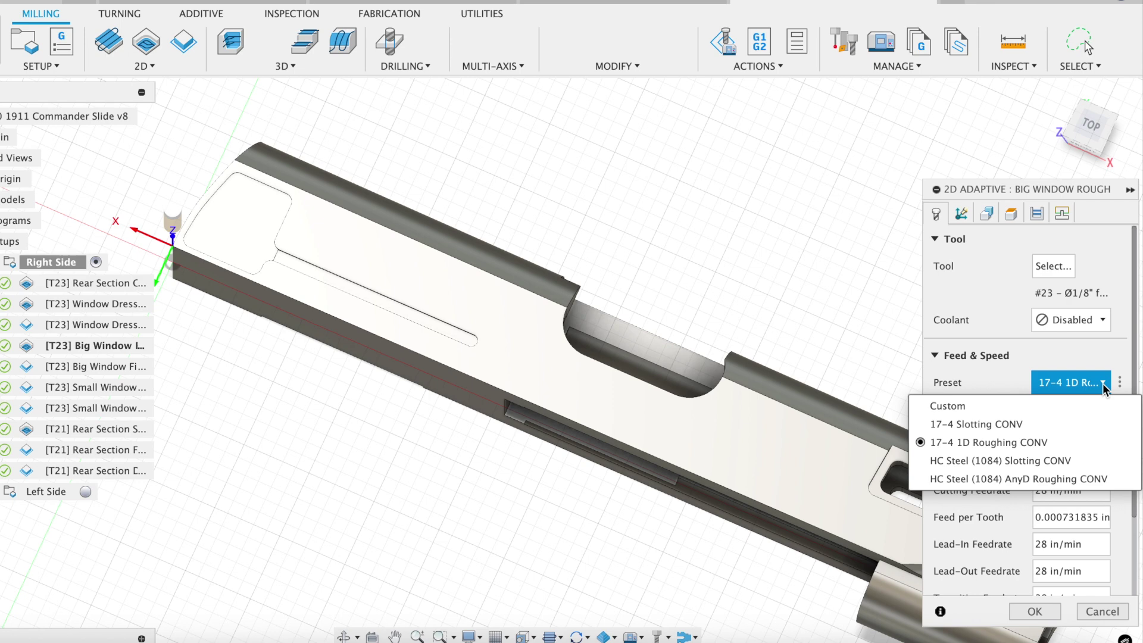
left_click(1102, 383)
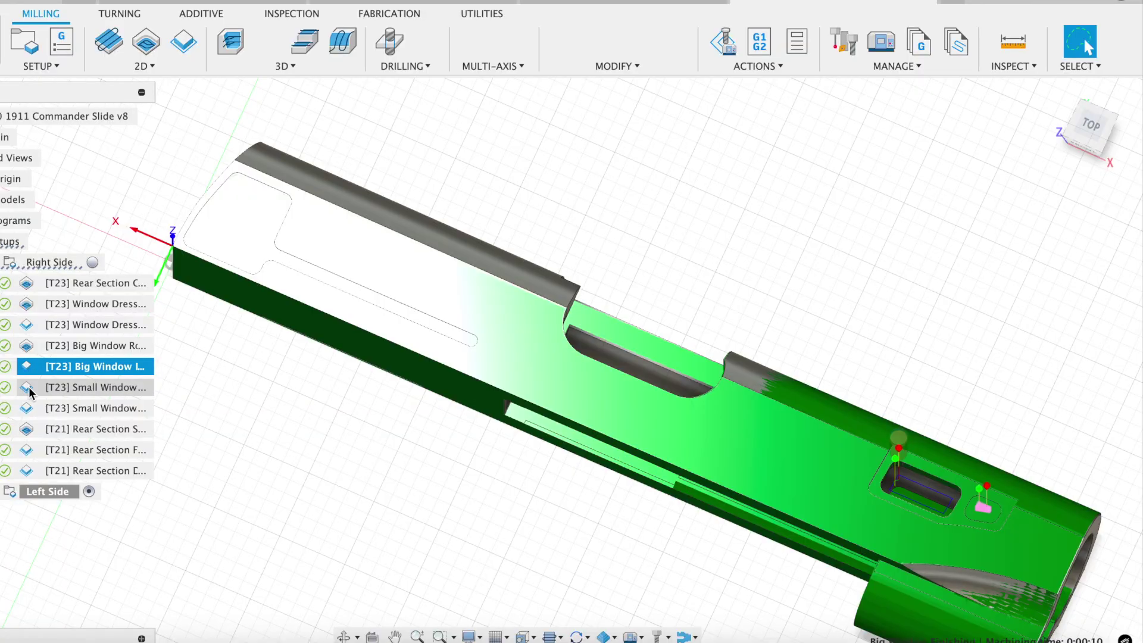
Select the first T23 Small Window operation to view its toolpath.
left_click(29, 390)
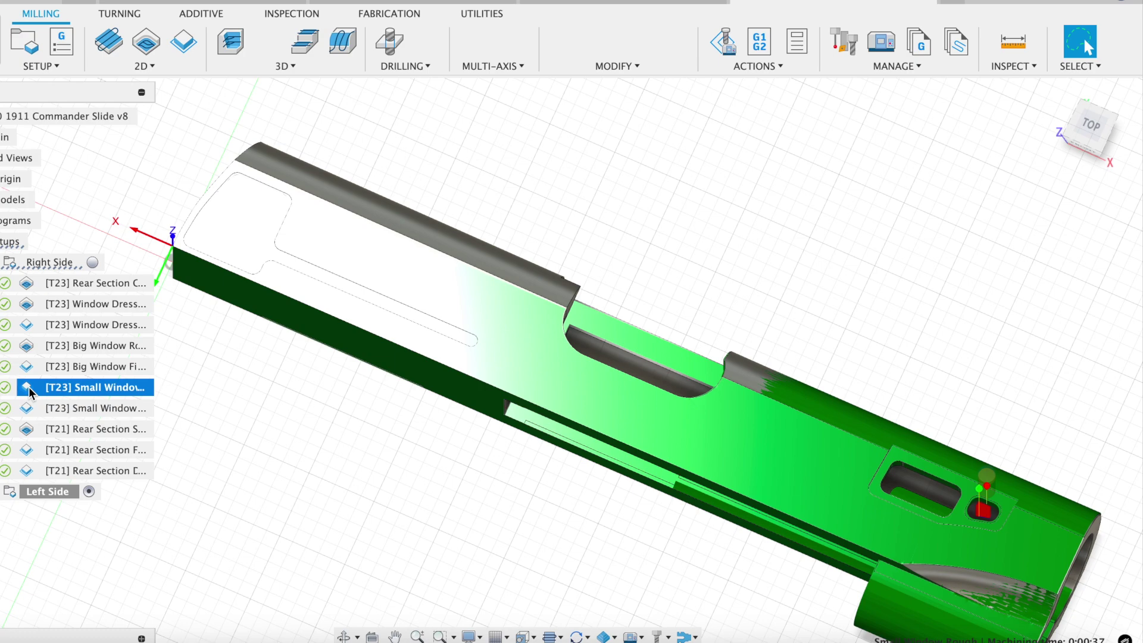
Check the Small Window roughing contour's Passes and Linking settings unchanged, then show the second small-window toolpath.
double_click(30, 393)
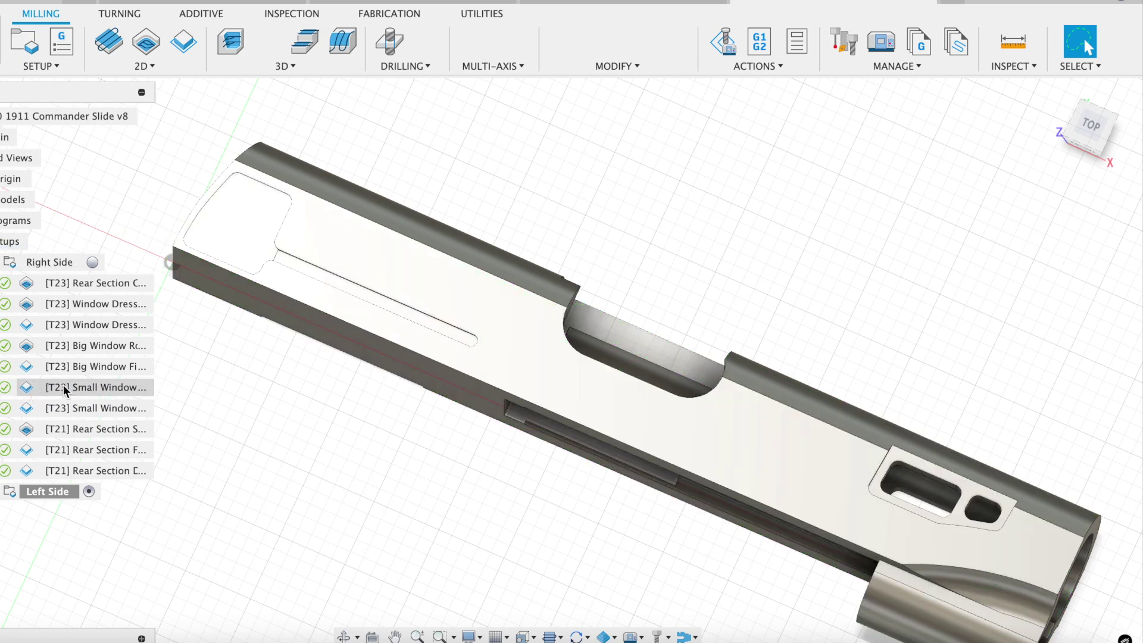
left_click(1035, 213)
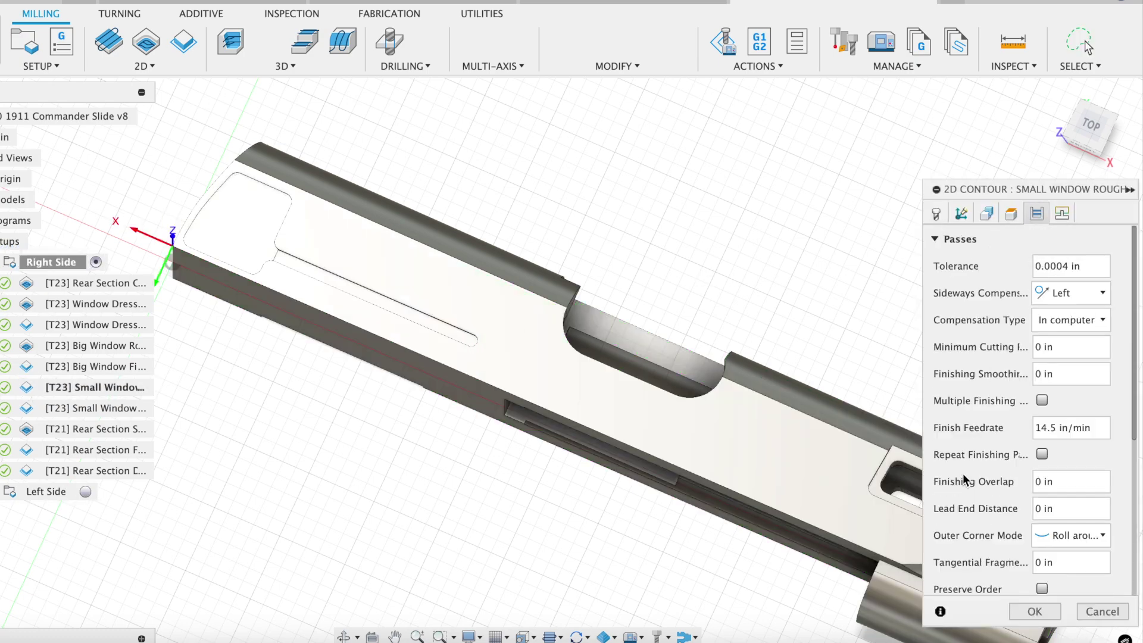
scroll(946, 476, "down", 5)
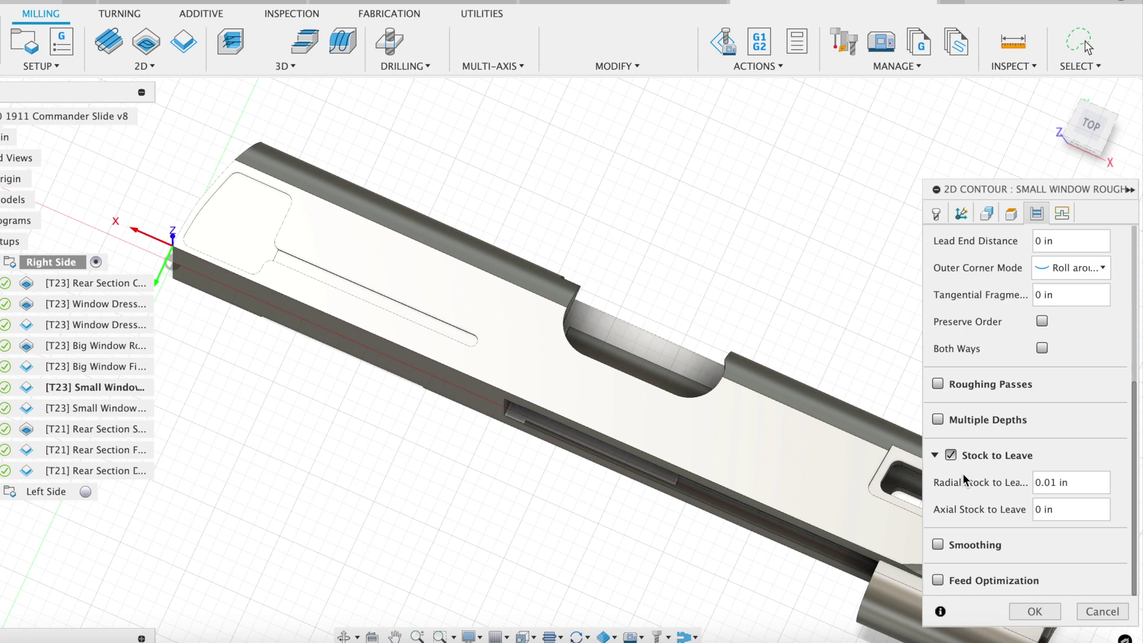
left_click(1061, 213)
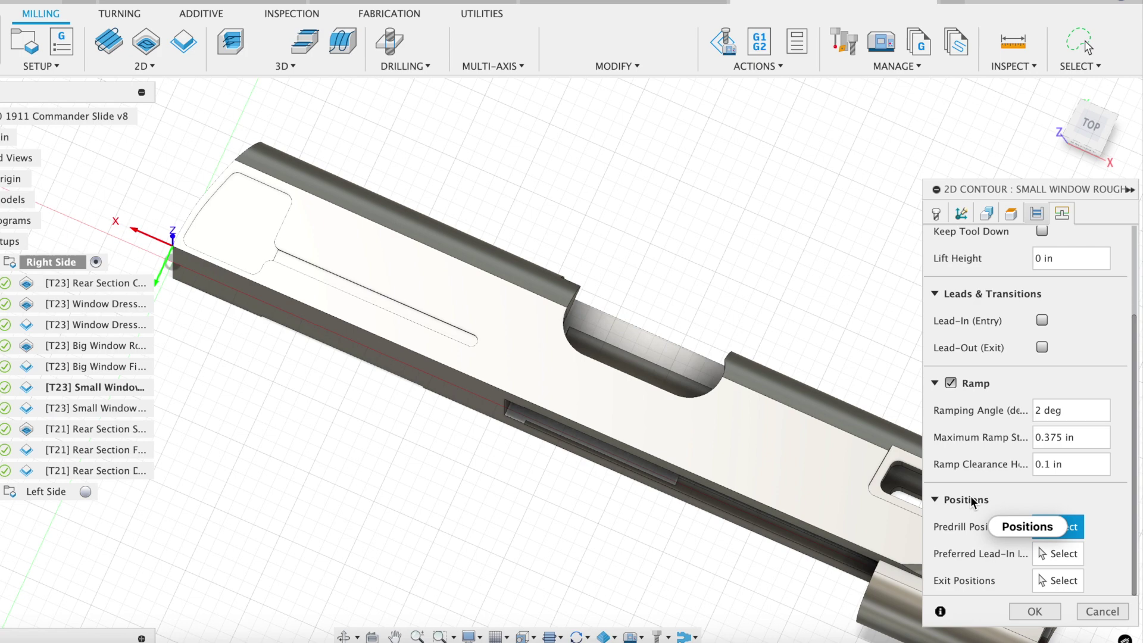
left_click(1090, 613)
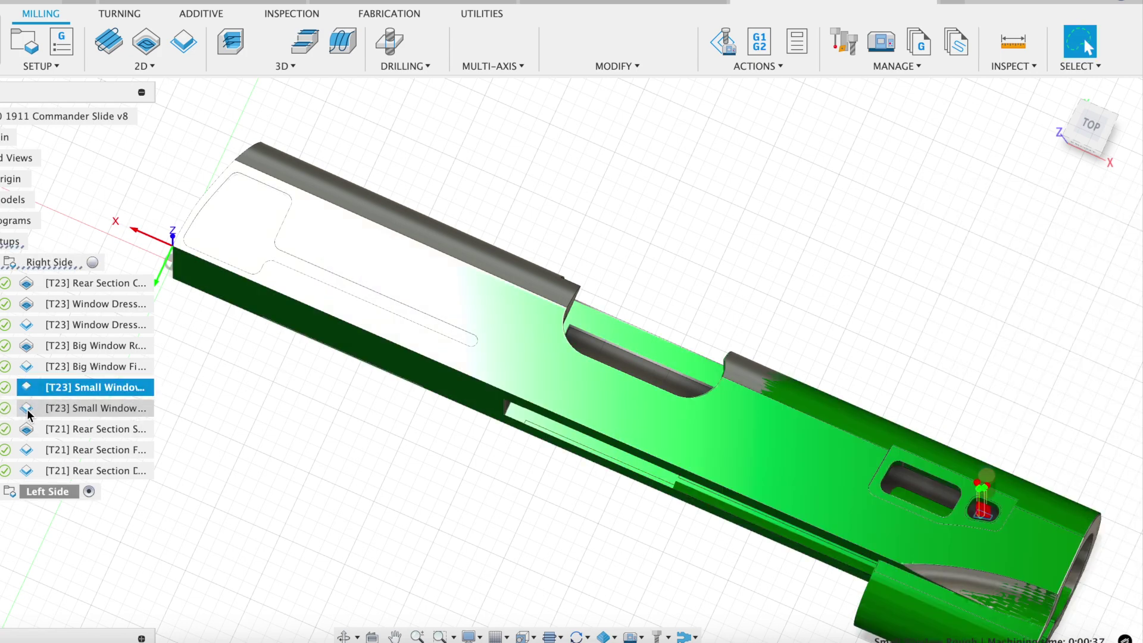
left_click(27, 411)
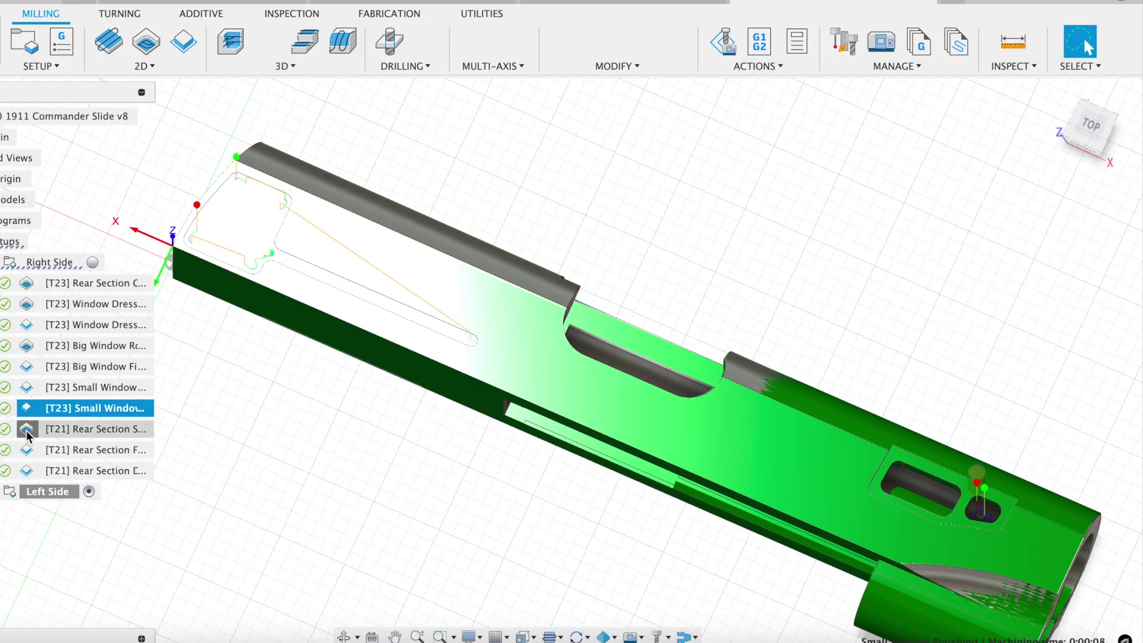
Open the T21 Rear Section 2D Adaptive operation for editing.
double_click(27, 429)
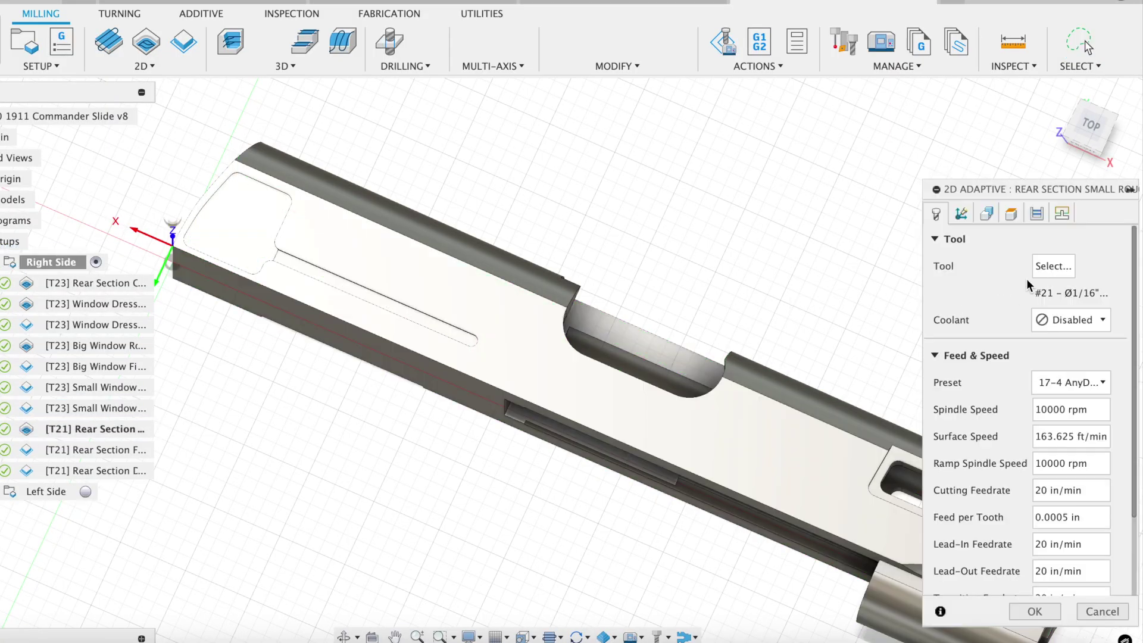
Confirm tool 21, the 1/16" flat end mill with 17-4 Slotting CONV cutting data, without changing it.
left_click(1051, 267)
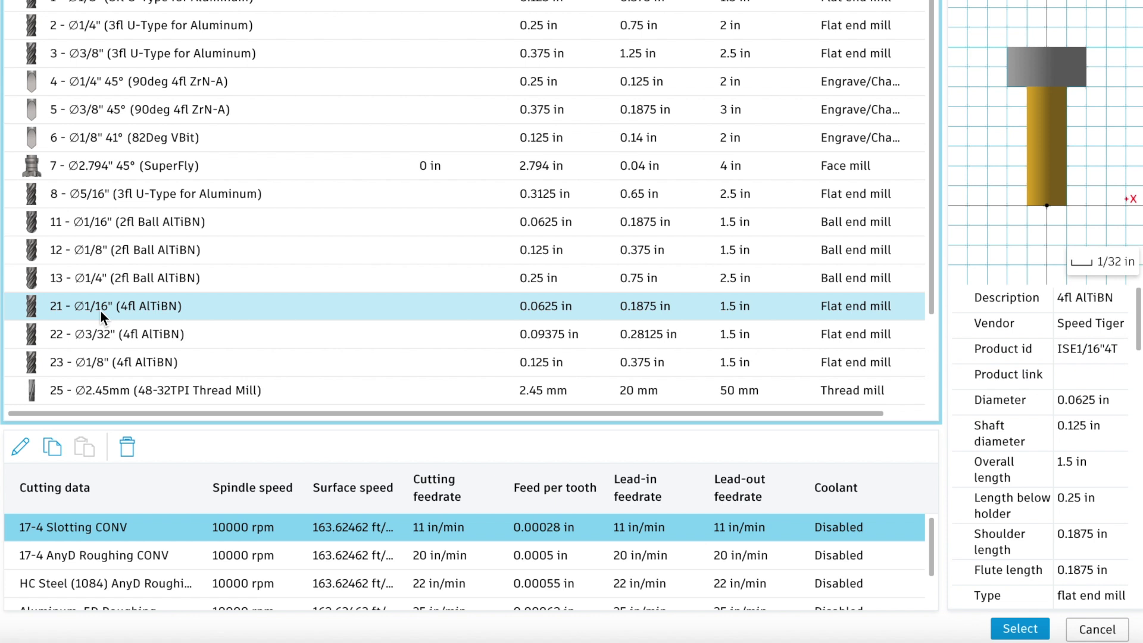
left_click(100, 310)
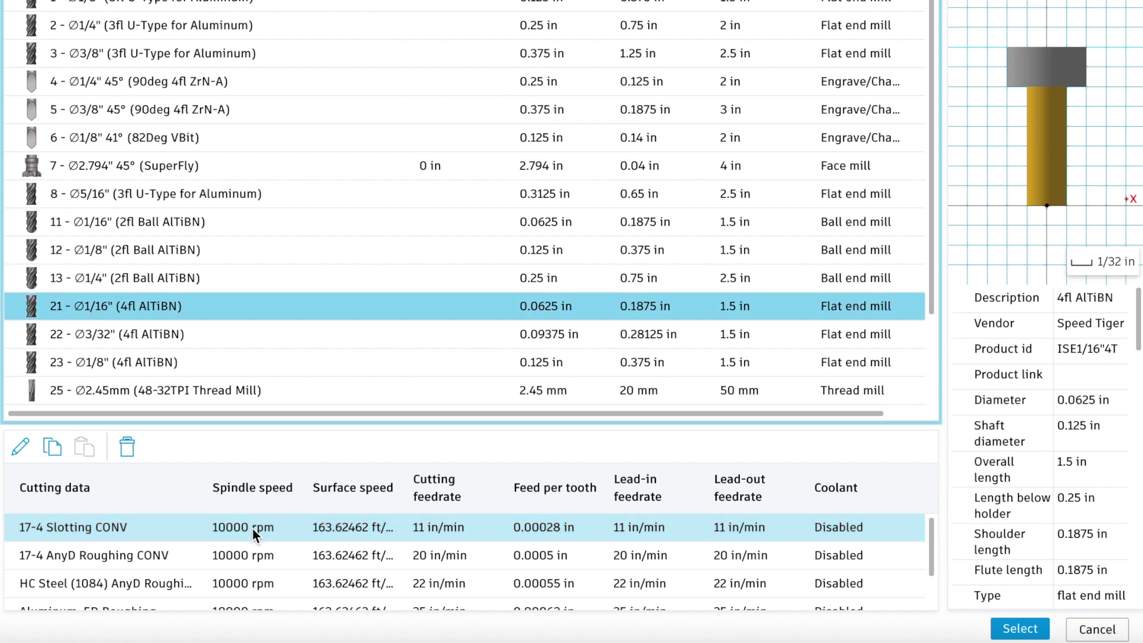
left_click(394, 541)
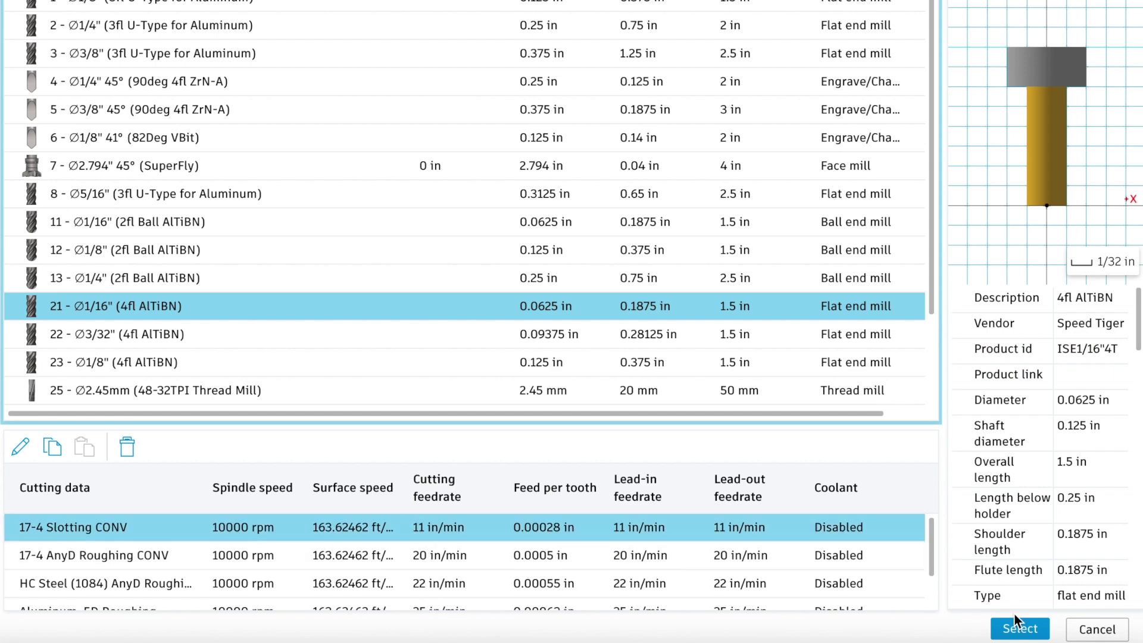
left_click(1097, 629)
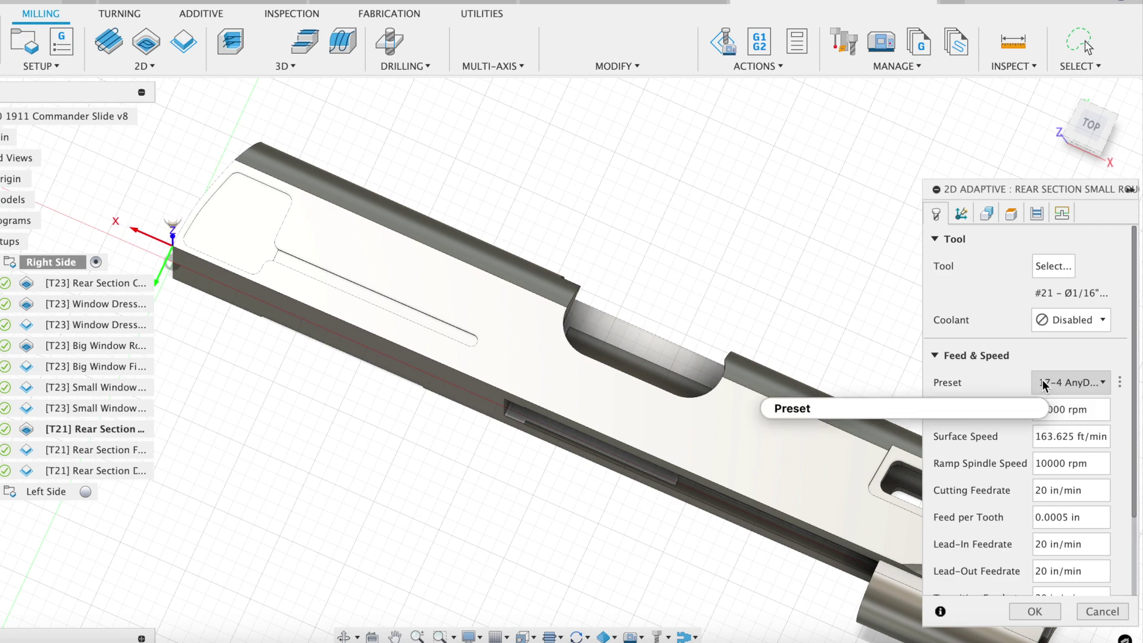
left_click(985, 216)
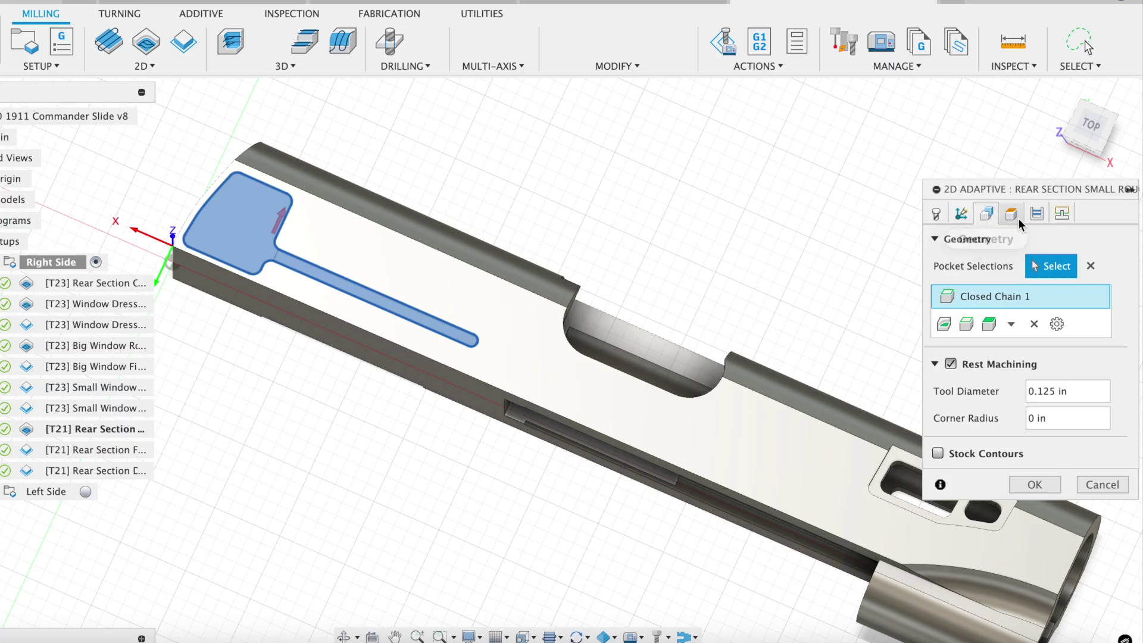
Review the rear section adaptive's passes and tool settings unchanged, then show the rear finishing toolpath.
left_click(1036, 216)
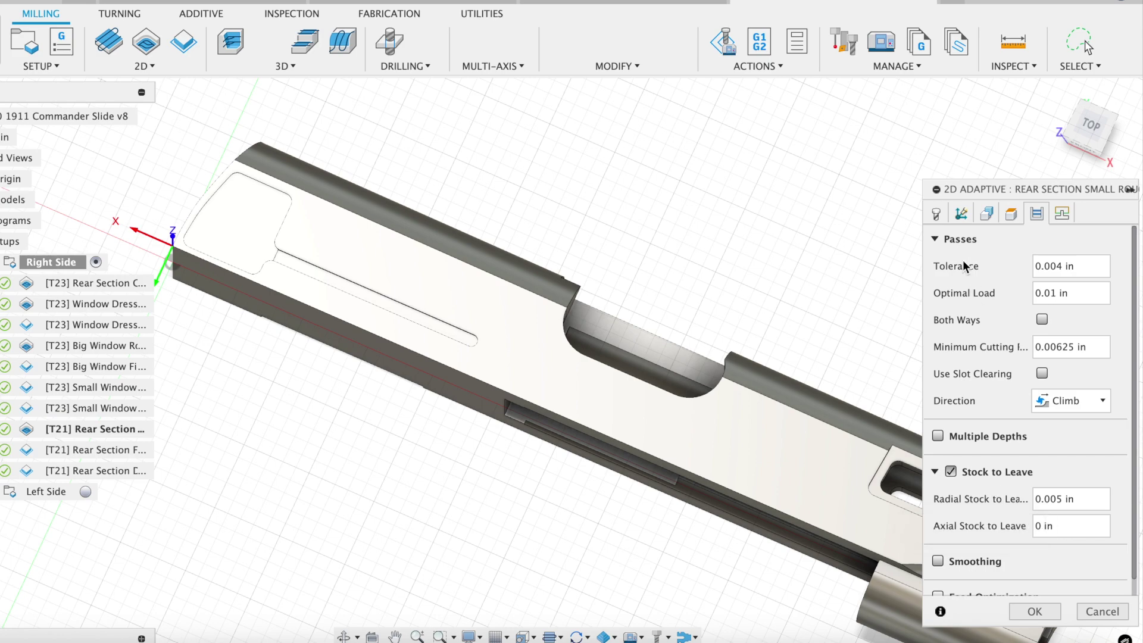
left_click(936, 214)
left_click(1098, 611)
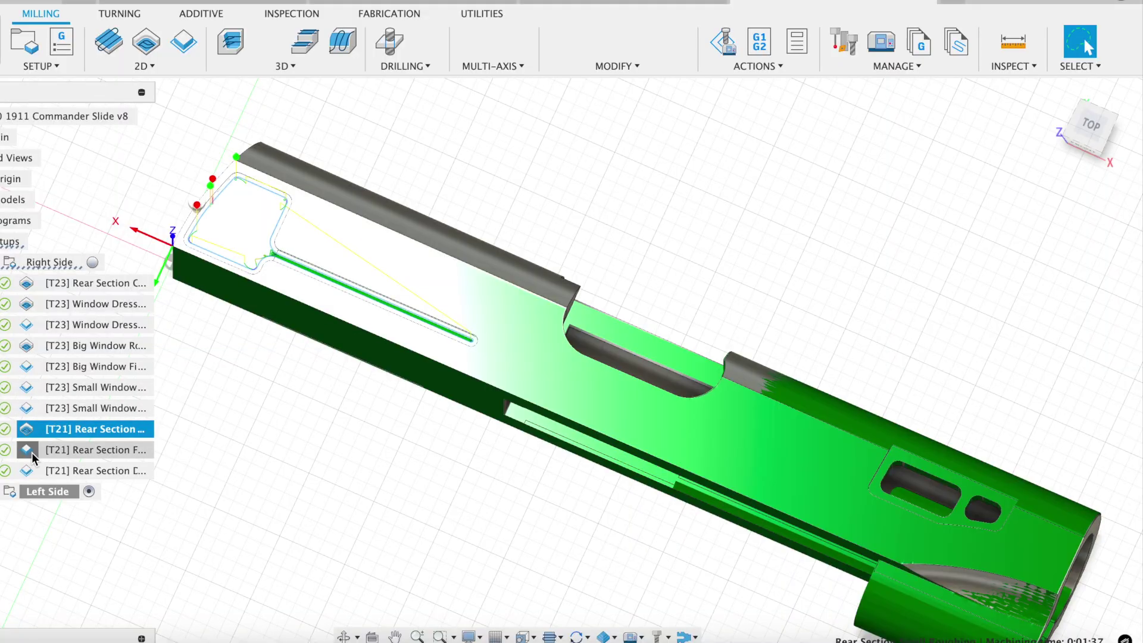
left_click(32, 451)
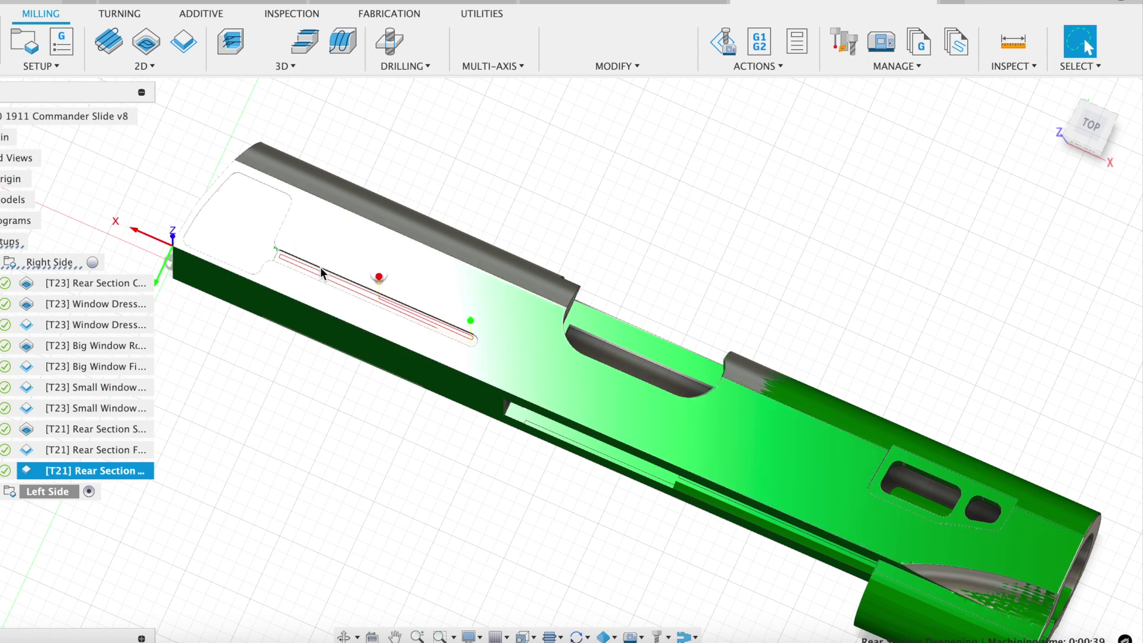
double_click(27, 471)
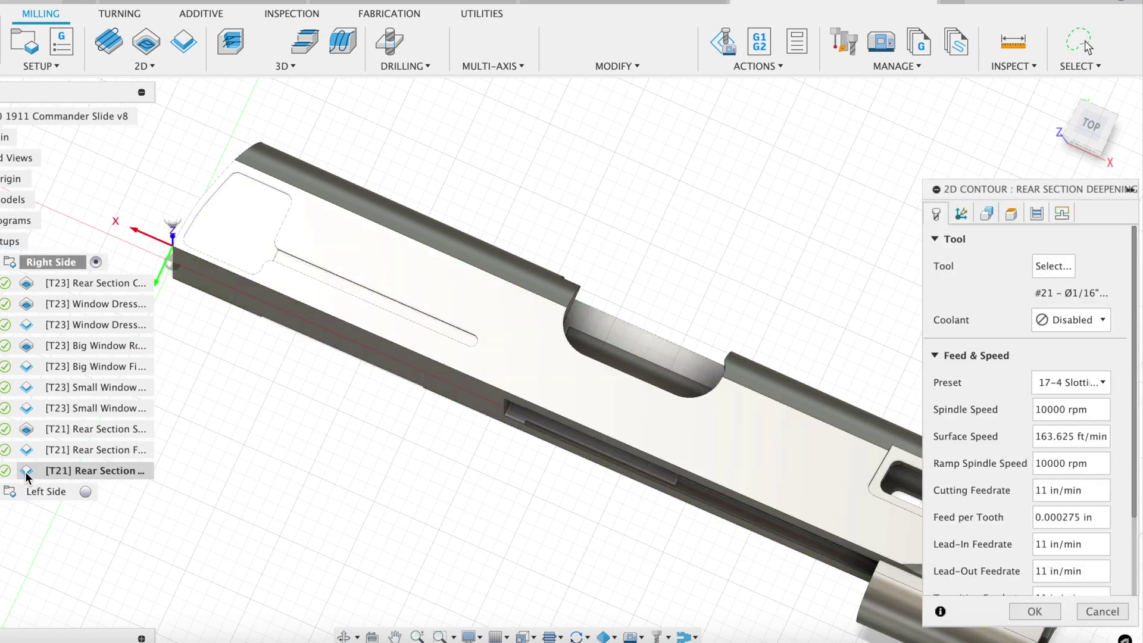
left_click(1106, 382)
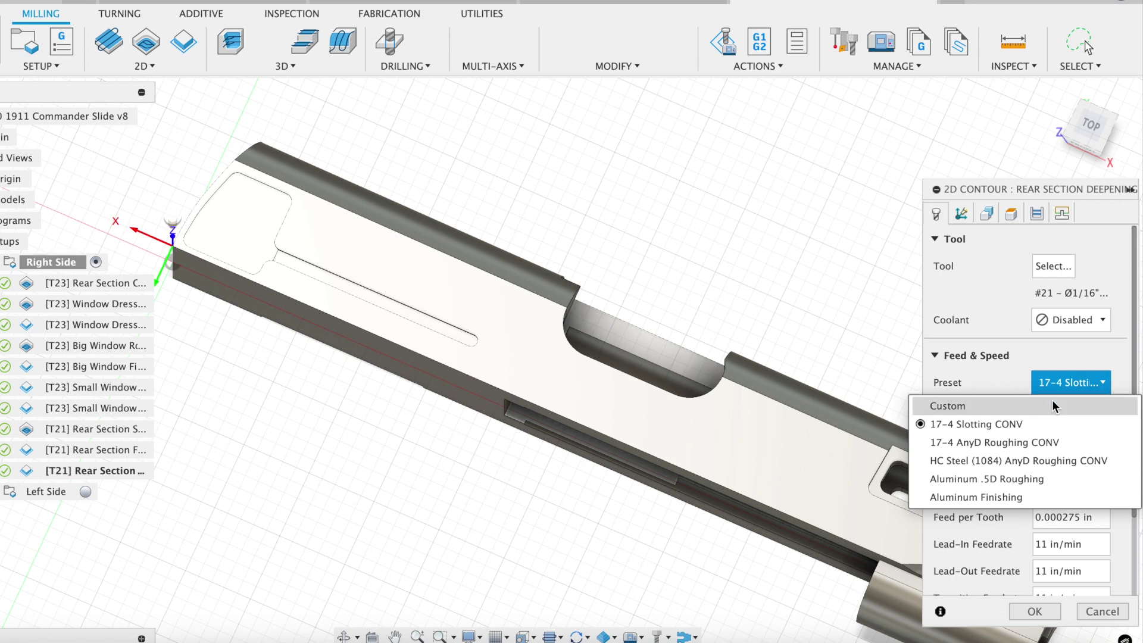
left_click(971, 295)
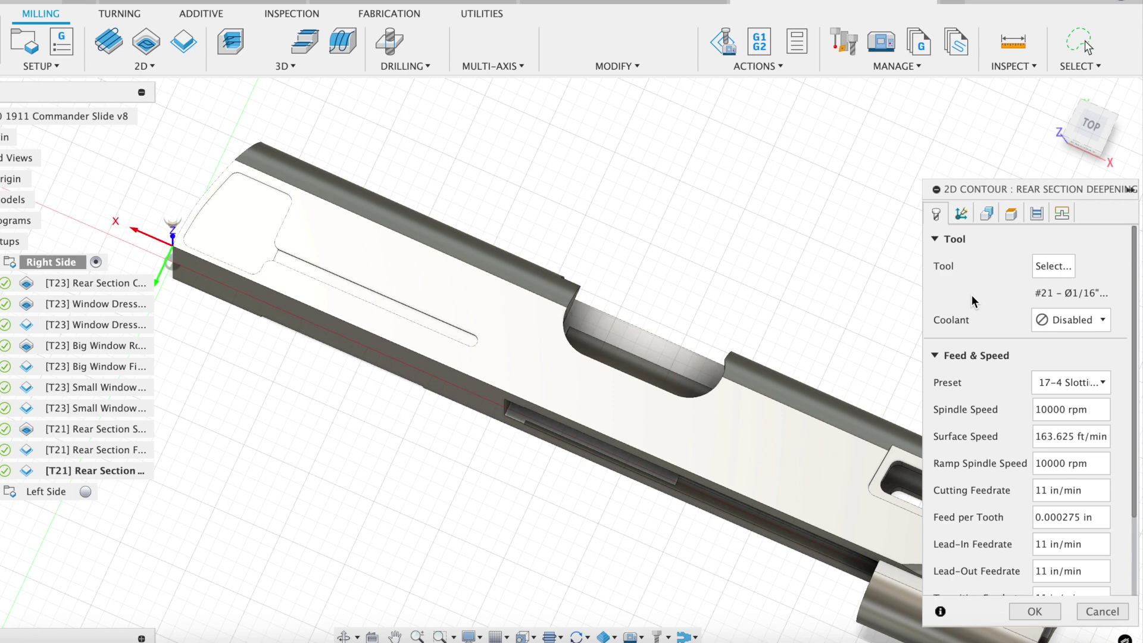
left_click(1036, 214)
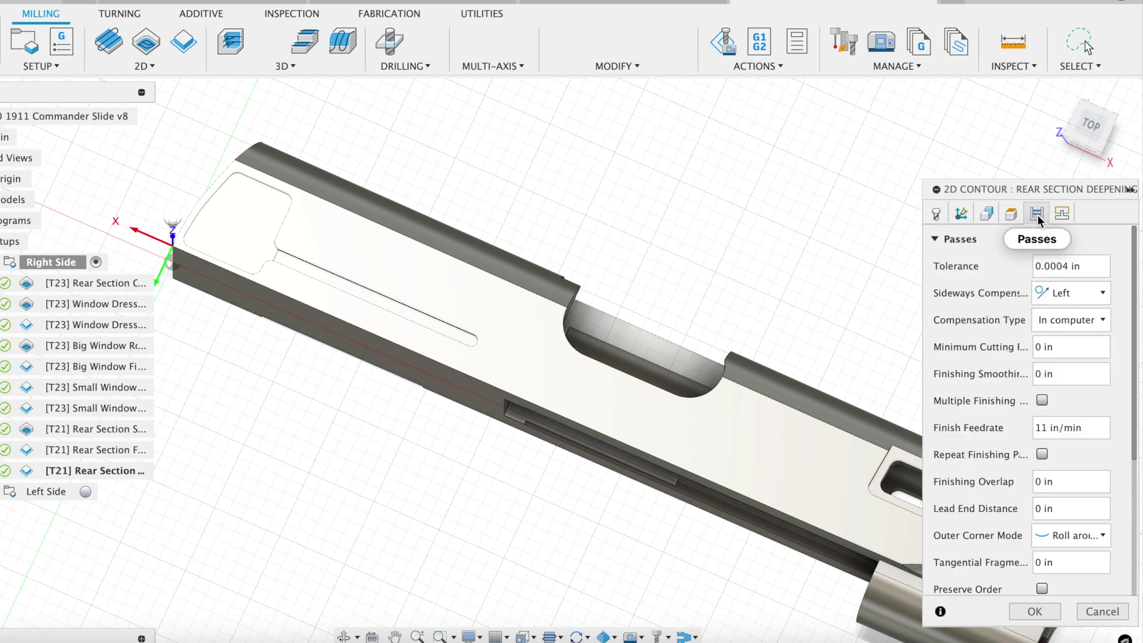
scroll(959, 531, "down", 3)
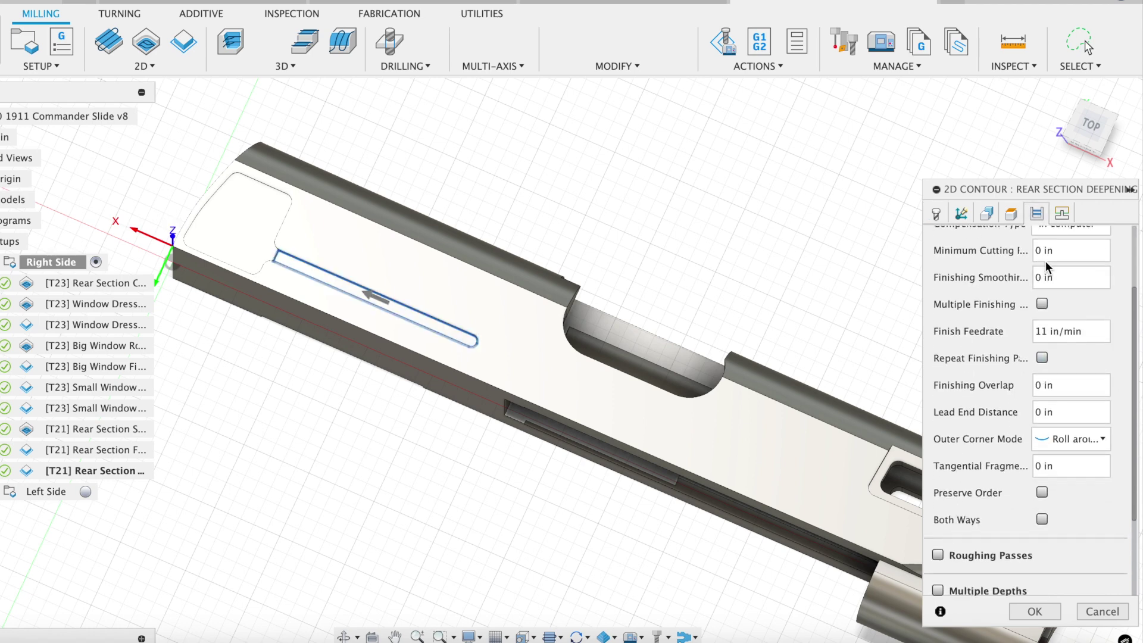
left_click(1059, 220)
scroll(1006, 437, "down", 1)
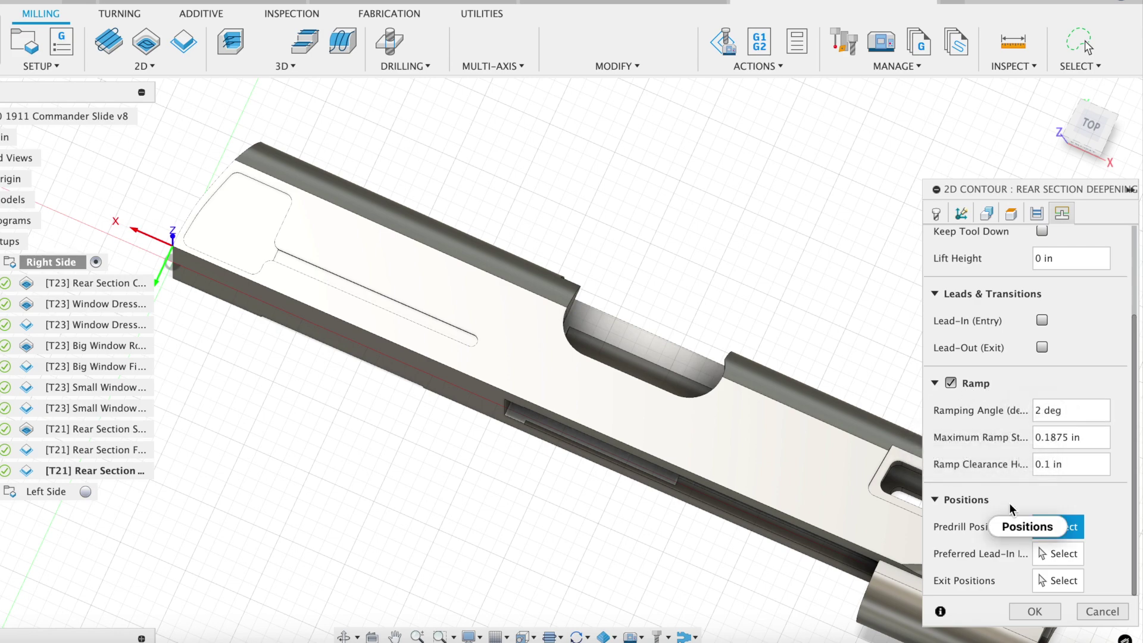
left_click(1087, 614)
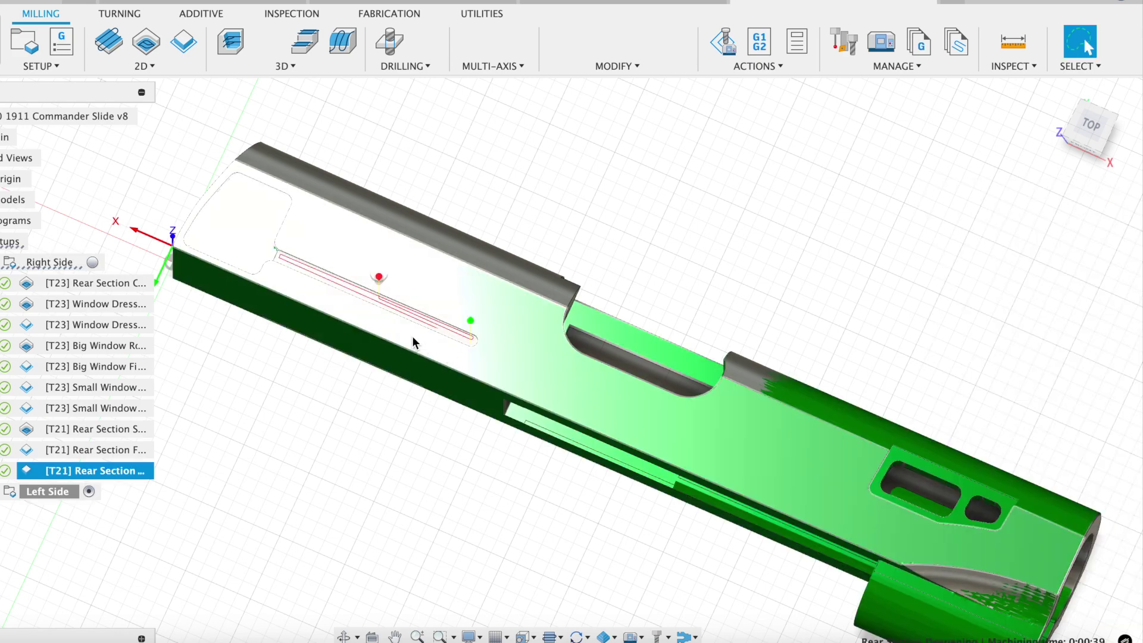
Orbit from the top-front and Home views to look steeply down on the rear section slot.
left_click(1084, 143)
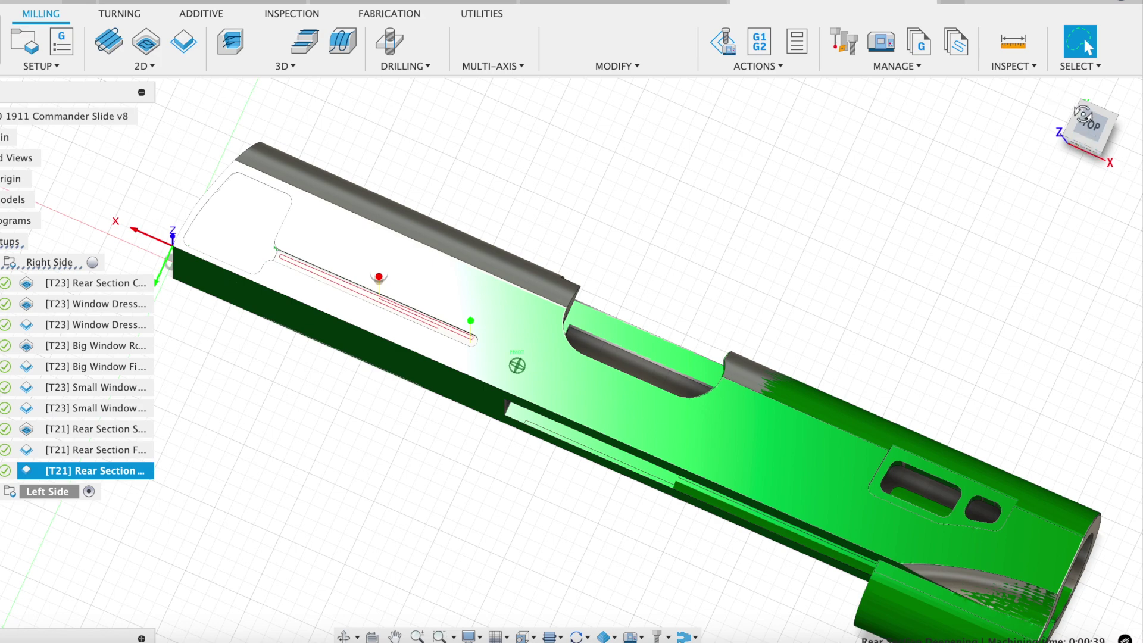
left_click(1077, 101)
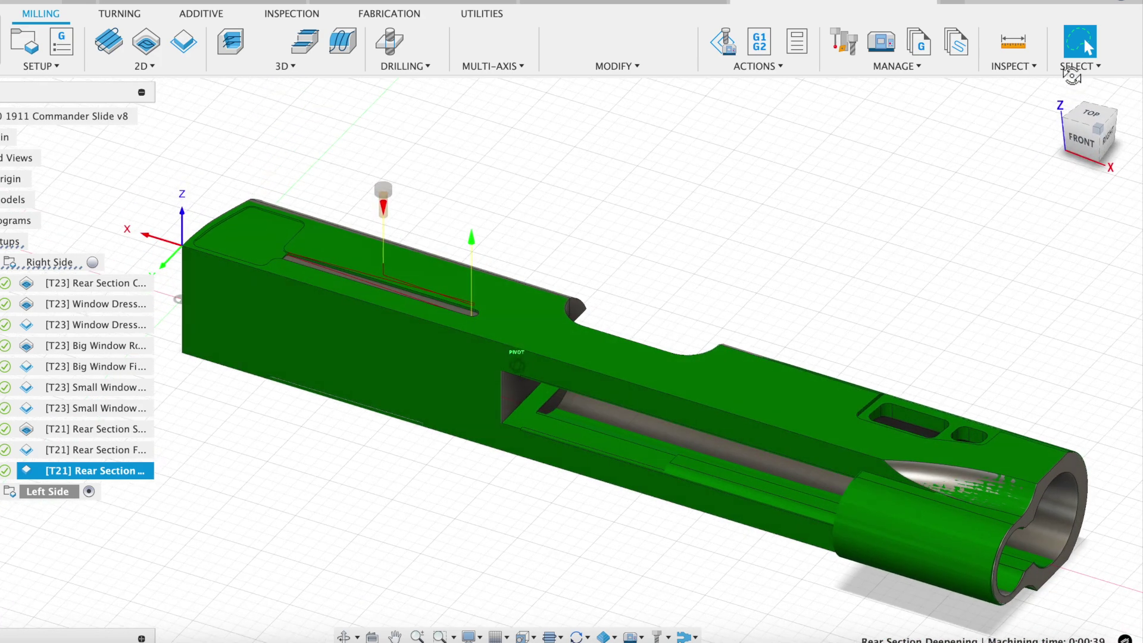
middle_click_drag(1073, 84, 497, 156, "shift")
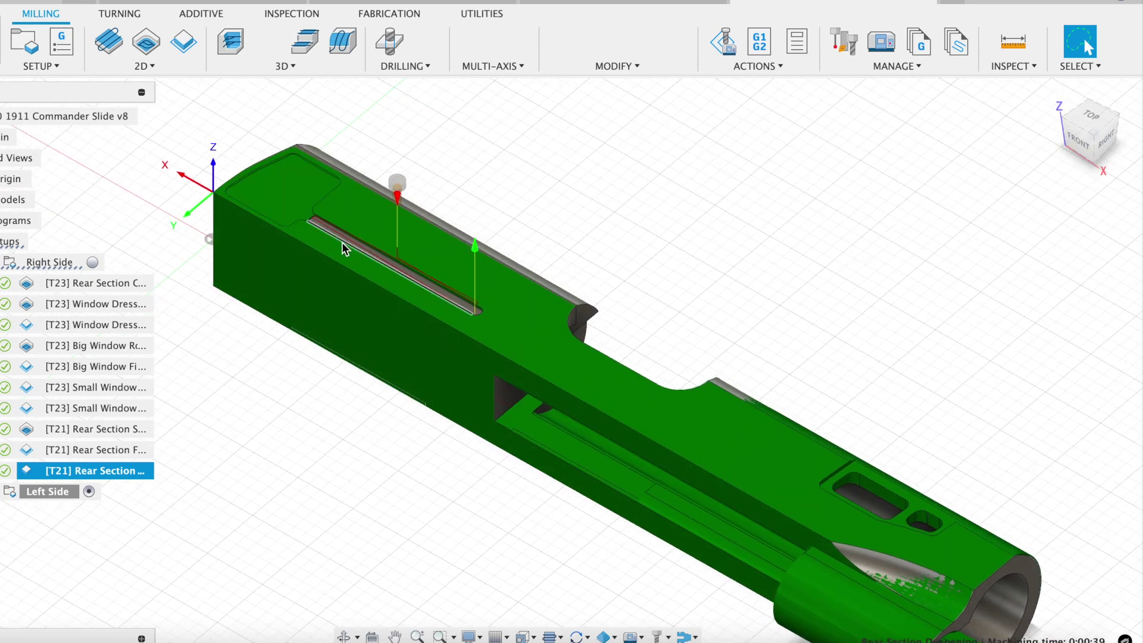